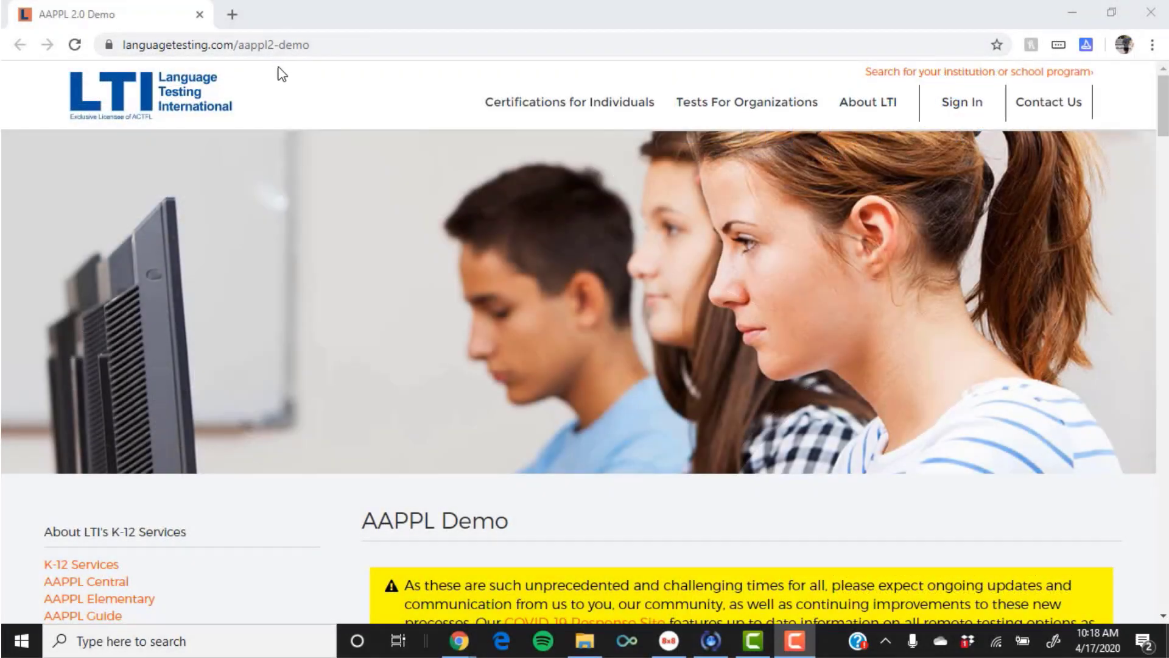
Scroll down the AAPPL Demo page to reach the System Check link.
scroll(312, 209, down, 6)
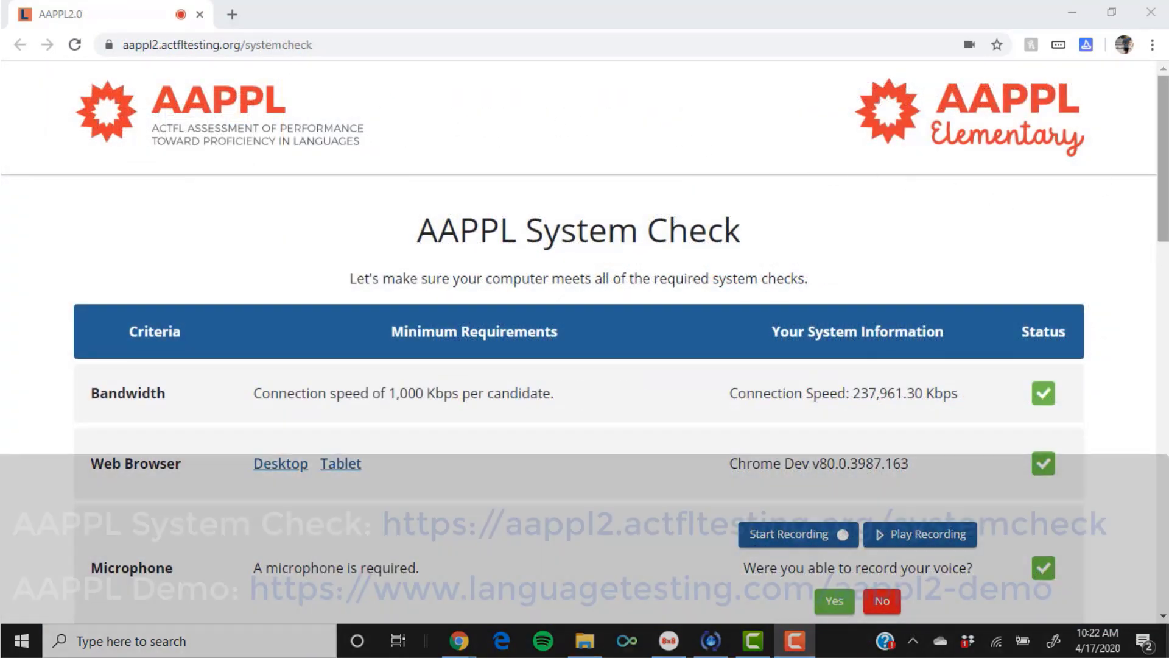
Scroll through the passed System Check results down to the Video row.
scroll(578, 335, down, 2)
scroll(579, 335, down, 3)
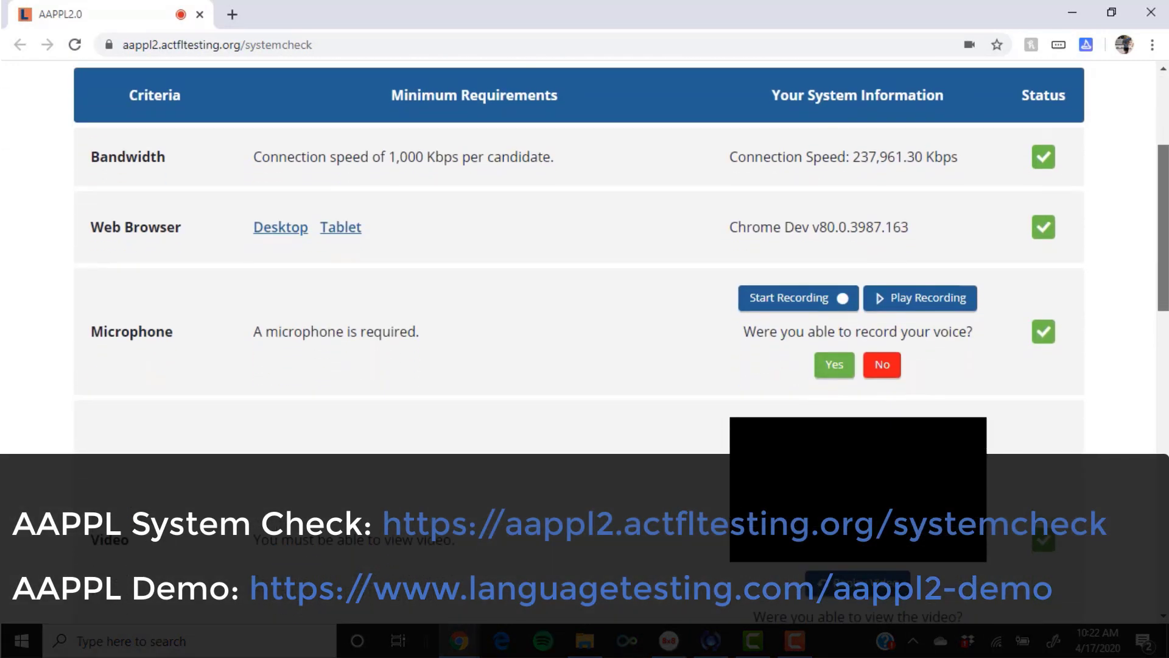
scroll(578, 304, down, 4)
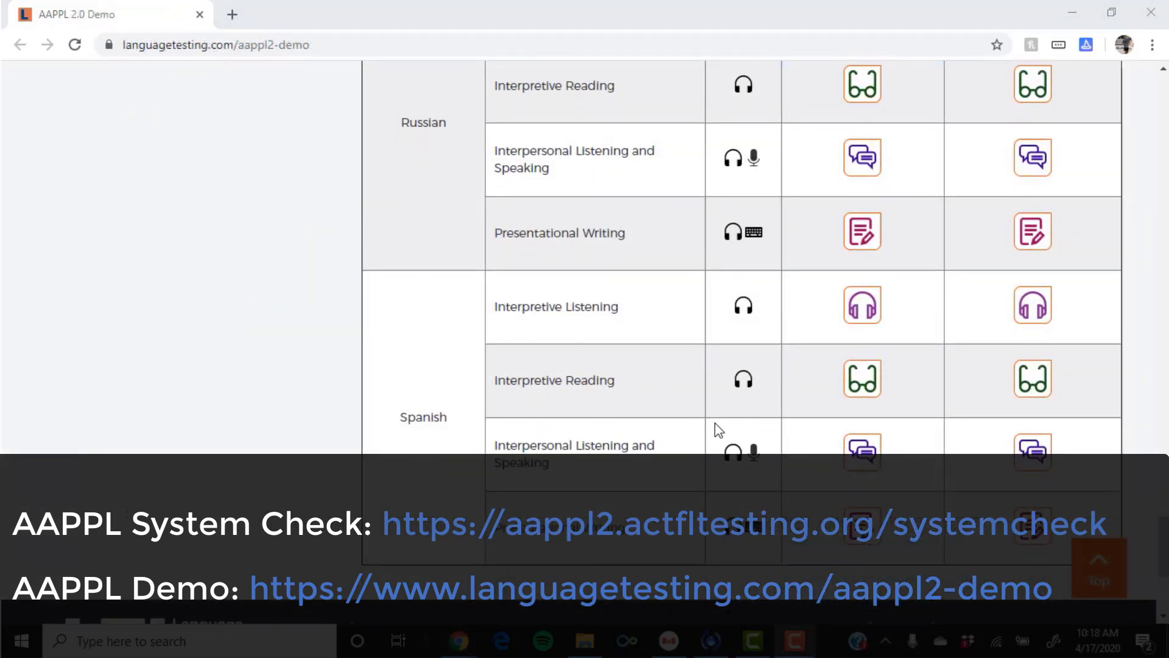
Open the Spanish Presentational Writing demo and play its AAPPL introductory video.
click(854, 533)
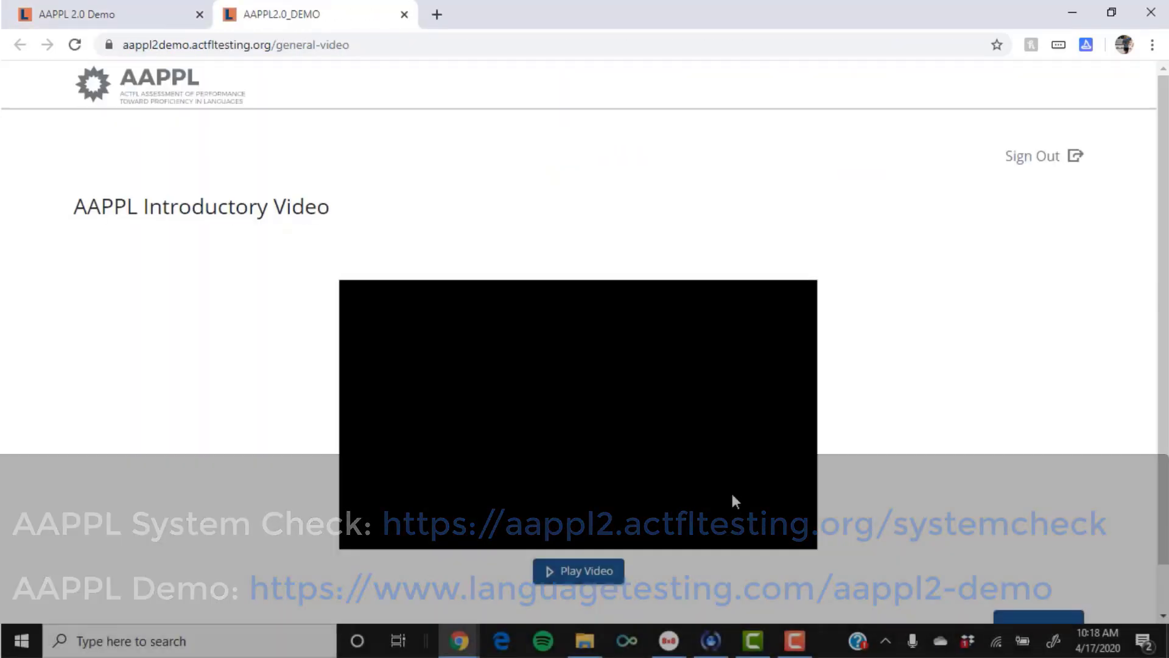
scroll(730, 490, down, 1)
click(599, 522)
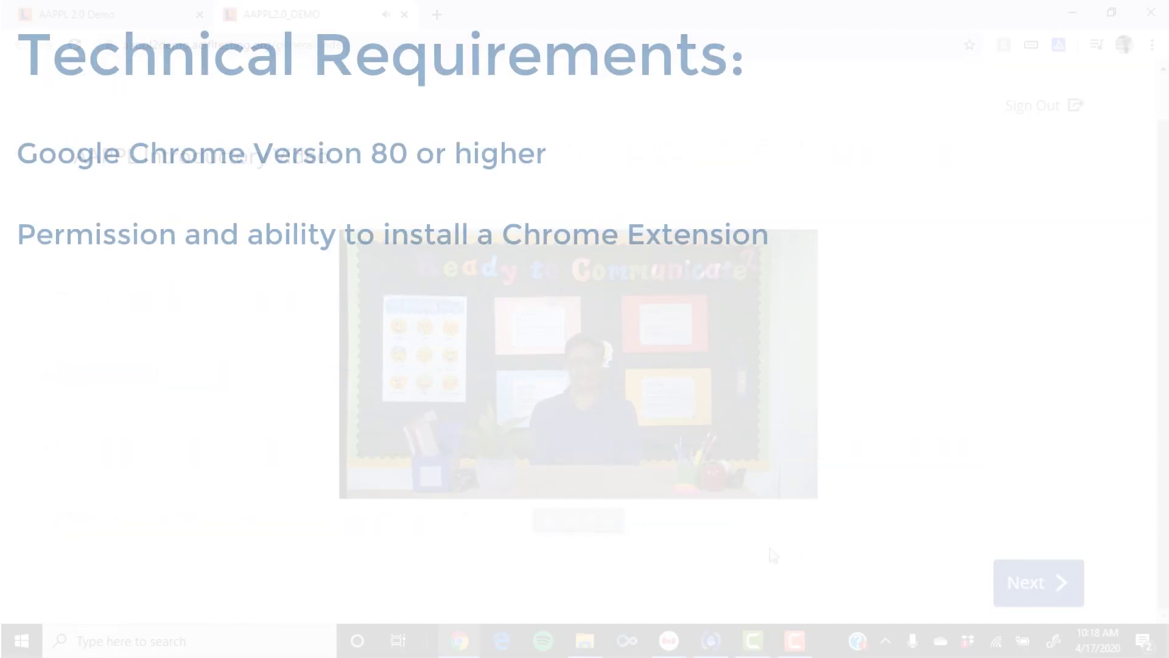
Advance through the writing-task instructions to the keyboard test and click into its text area.
click(1023, 585)
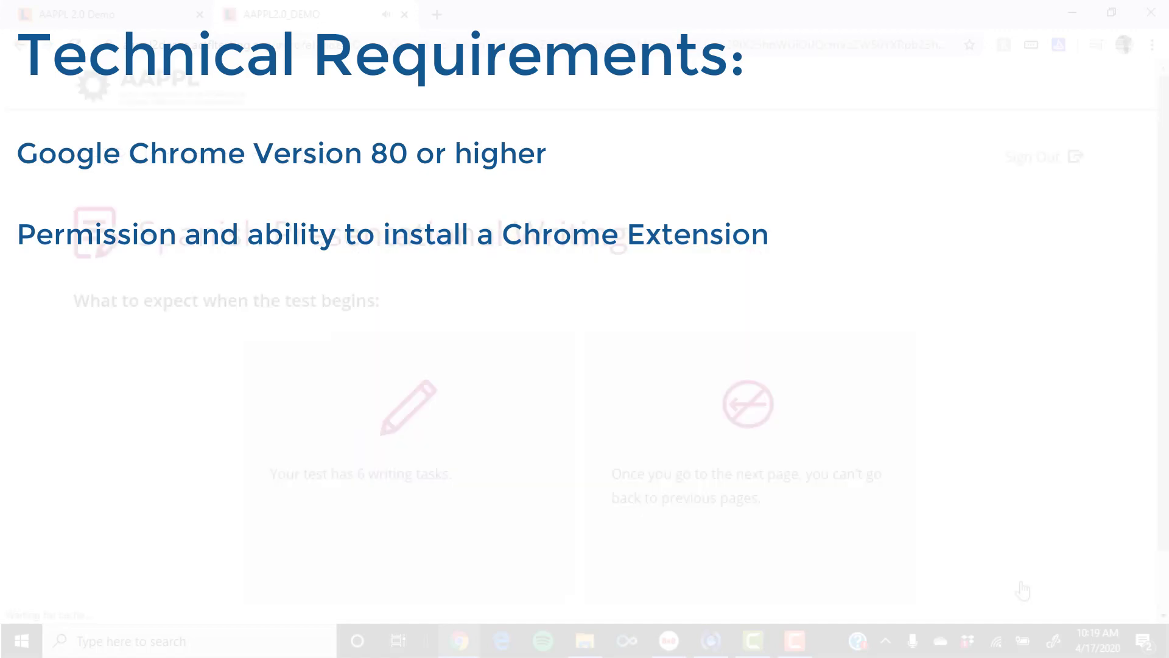
scroll(997, 581, down, 1)
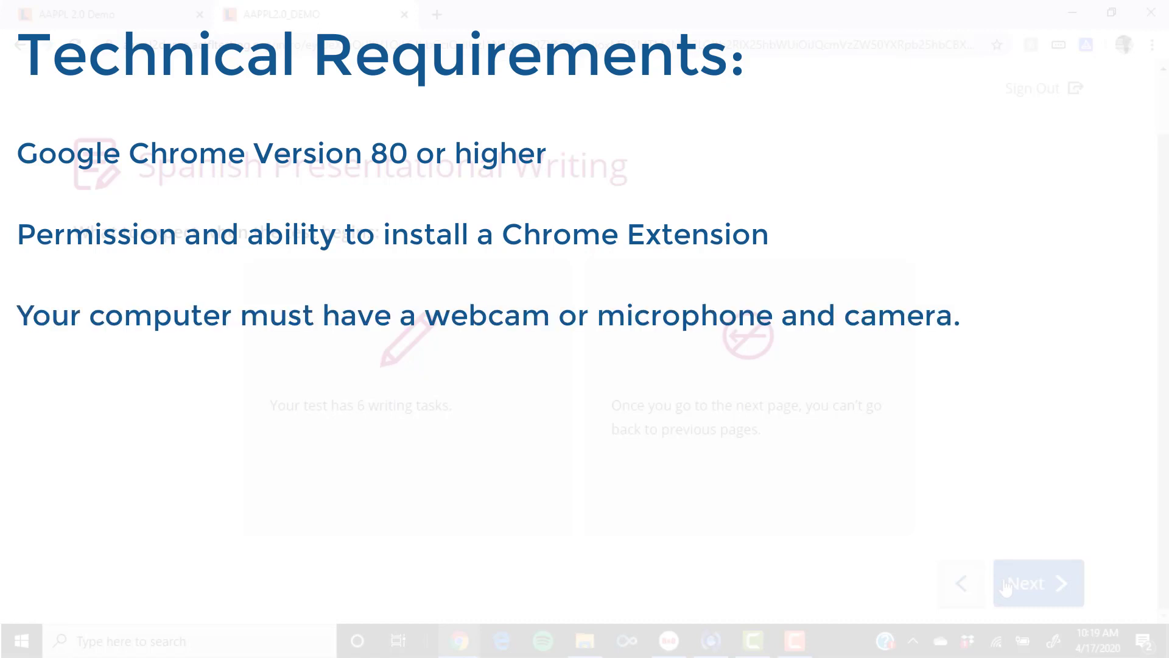
click(1006, 585)
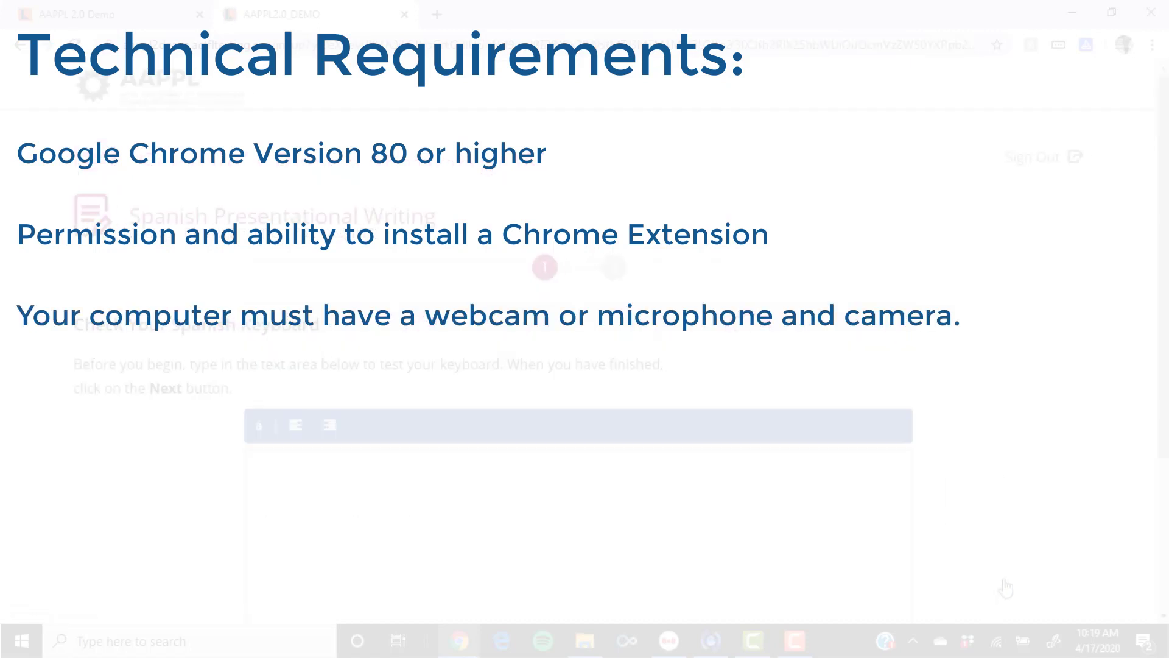
scroll(1006, 588, down, 3)
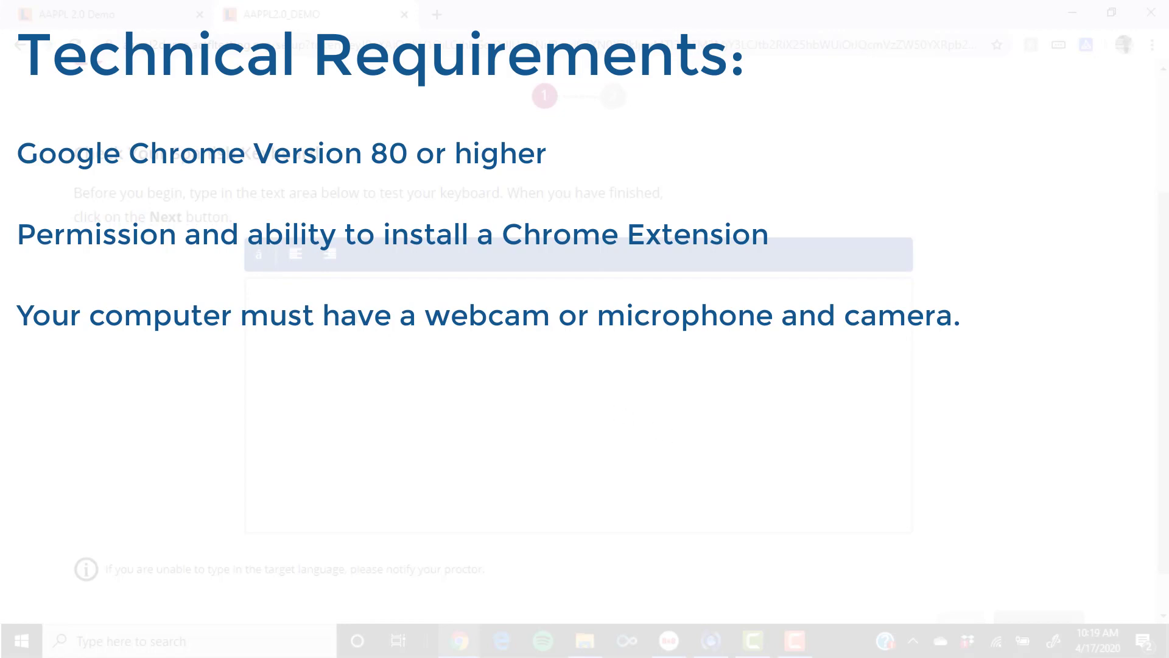
click(277, 290)
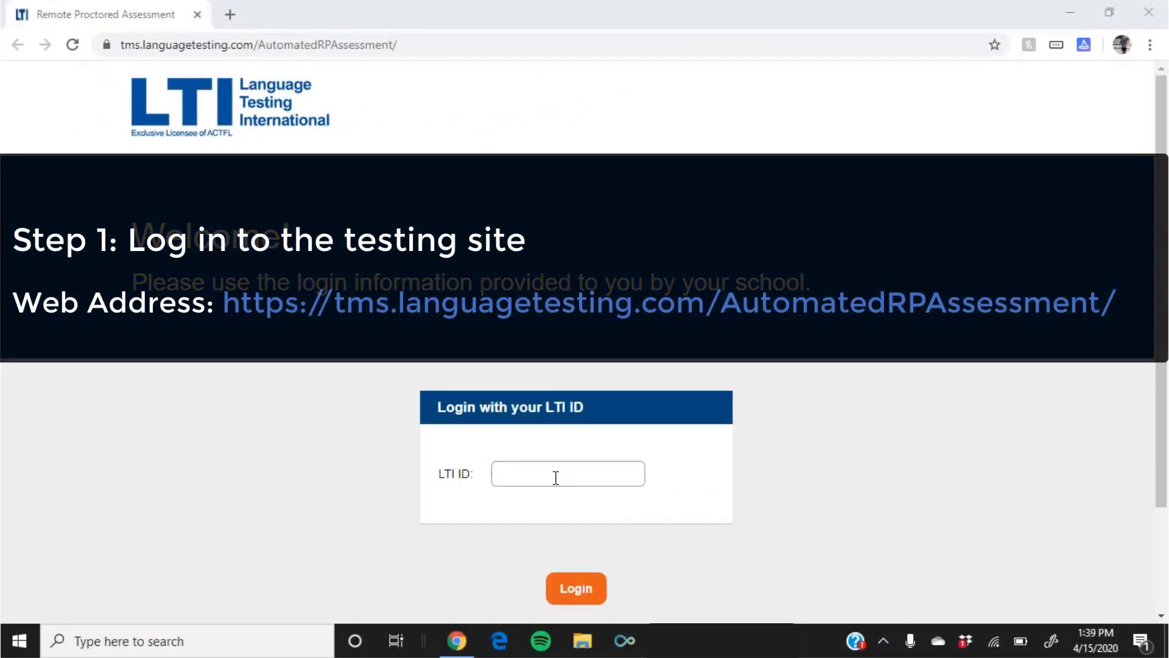
Log in with the student's LTI ID and scroll through the proctoring instructions page.
click(552, 479)
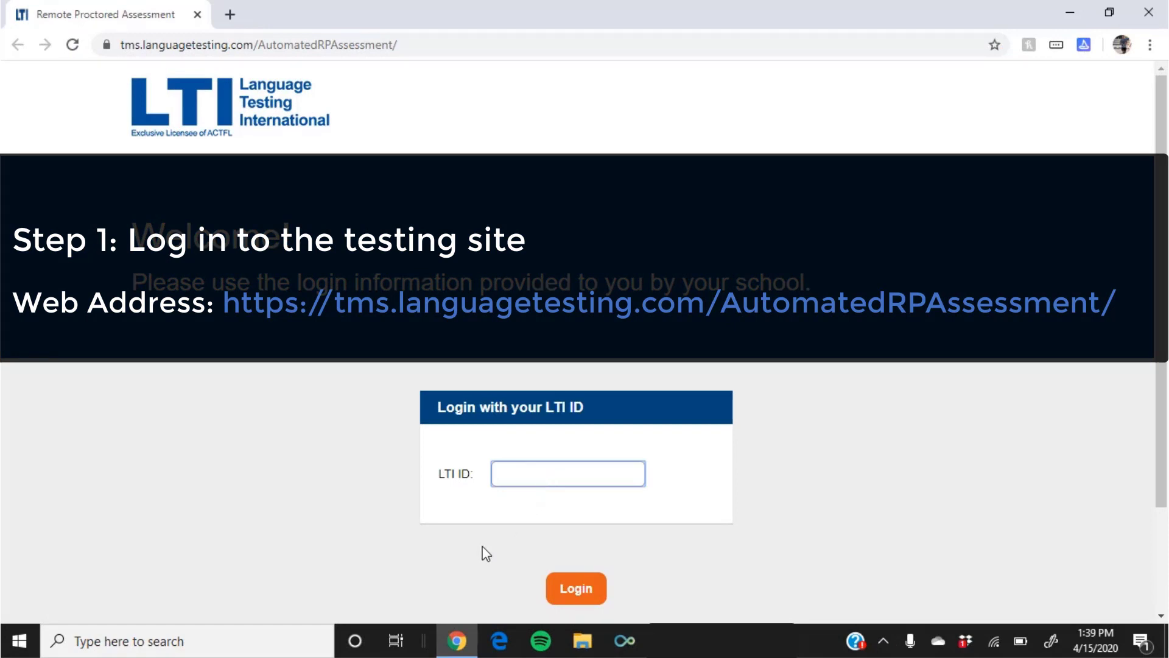
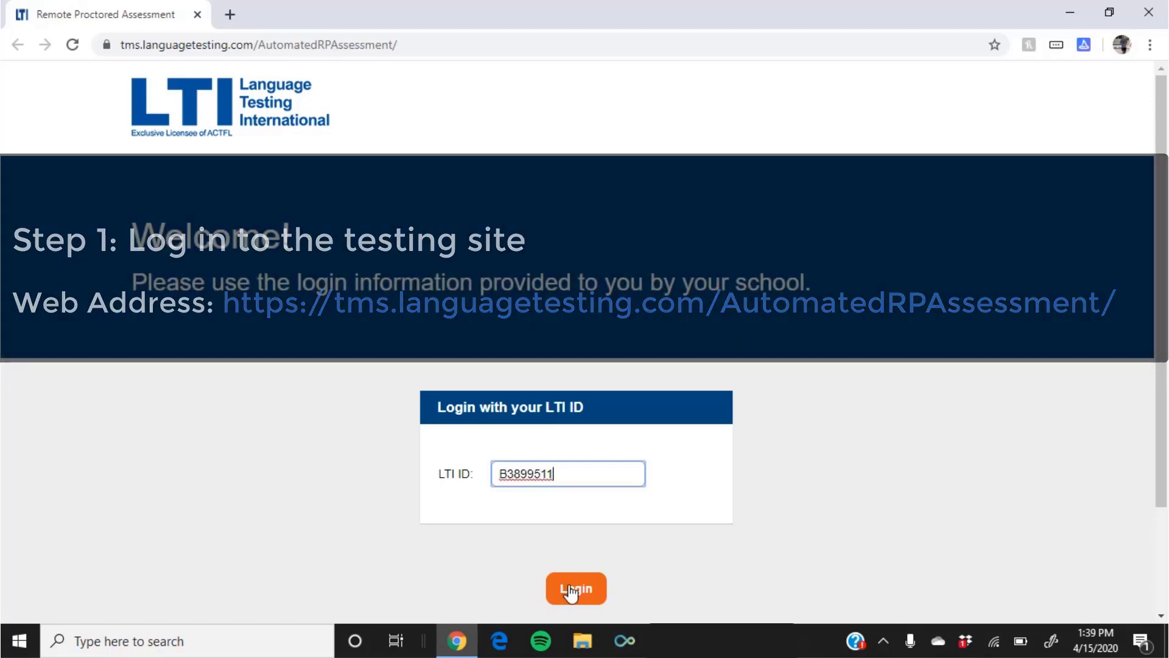
click(571, 592)
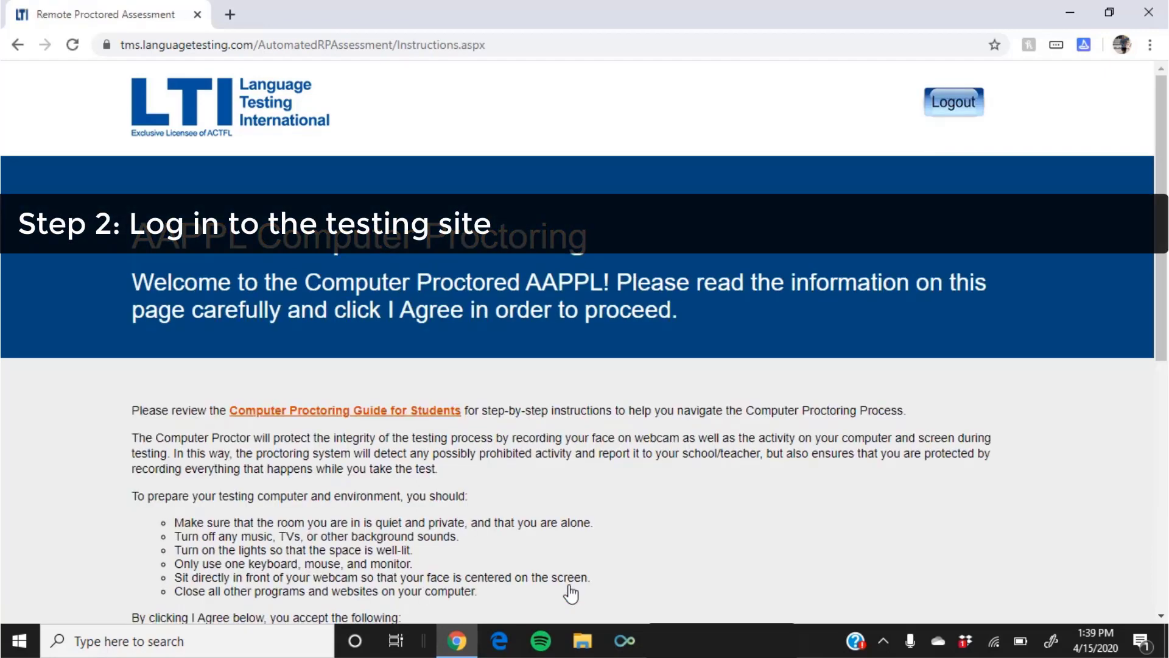
scroll(571, 592, down, 3)
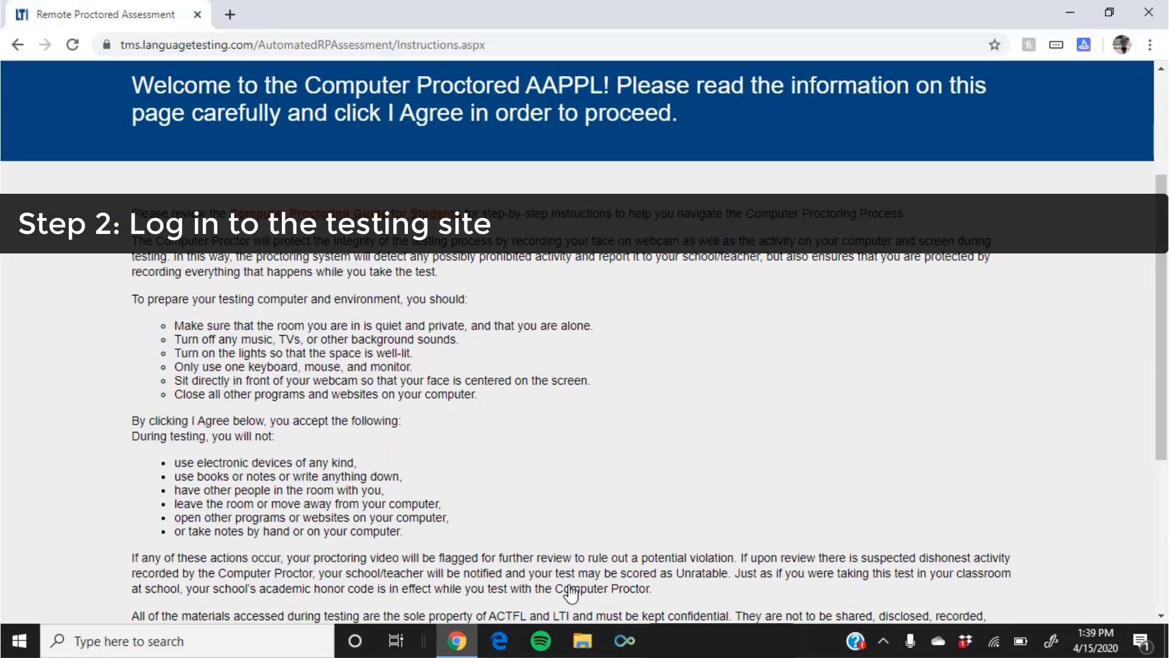
scroll(571, 592, down, 2)
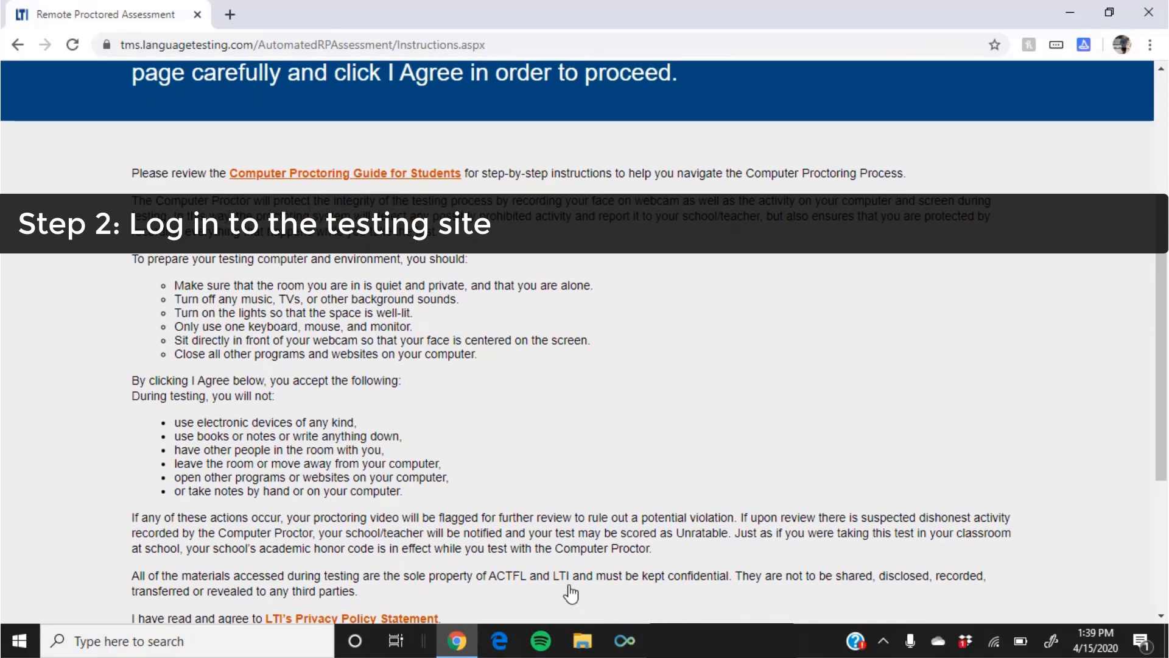
scroll(571, 592, down, 1)
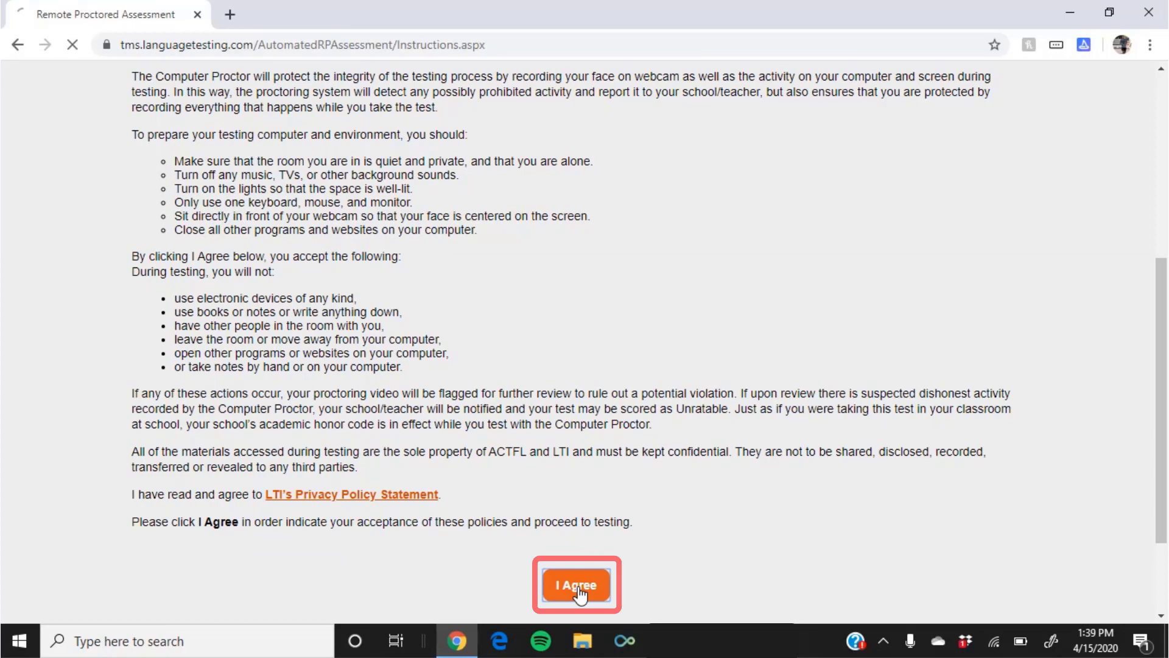
Agree to the proctoring policies and pick the birth year, month and day in the date picker.
click(578, 589)
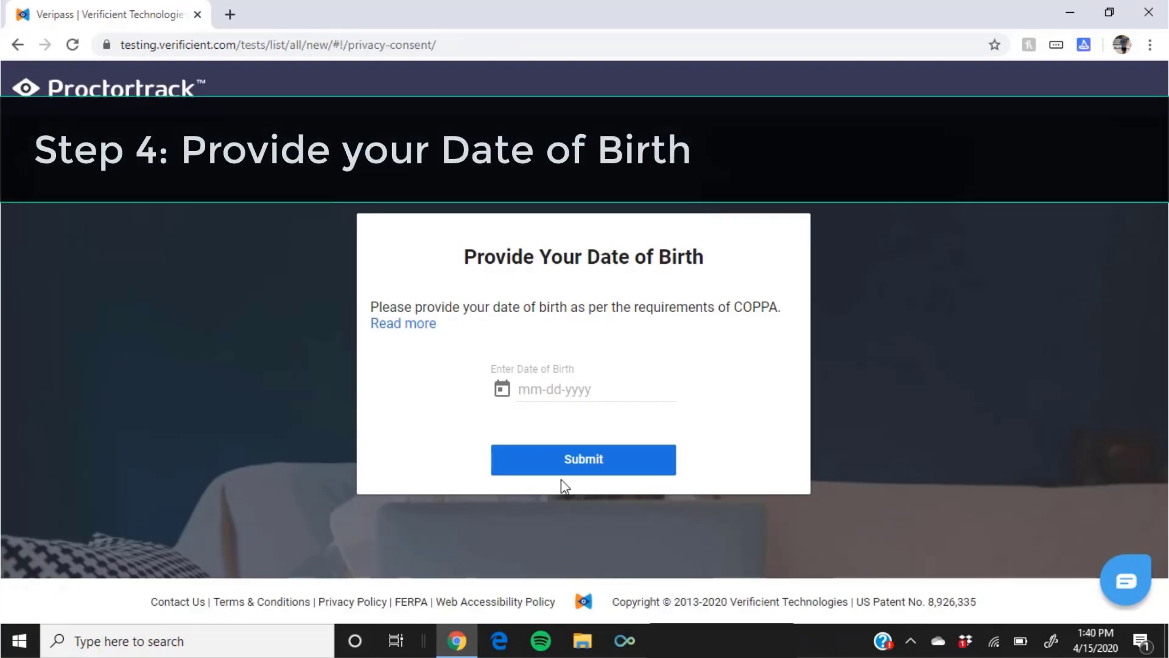
click(555, 388)
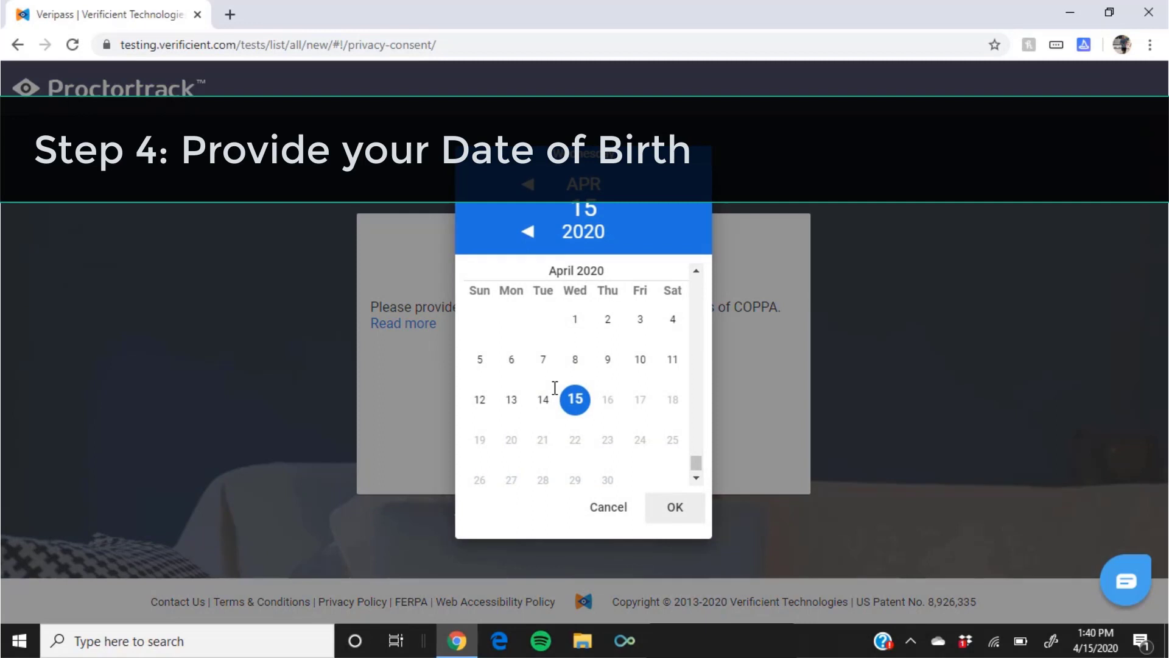
click(581, 232)
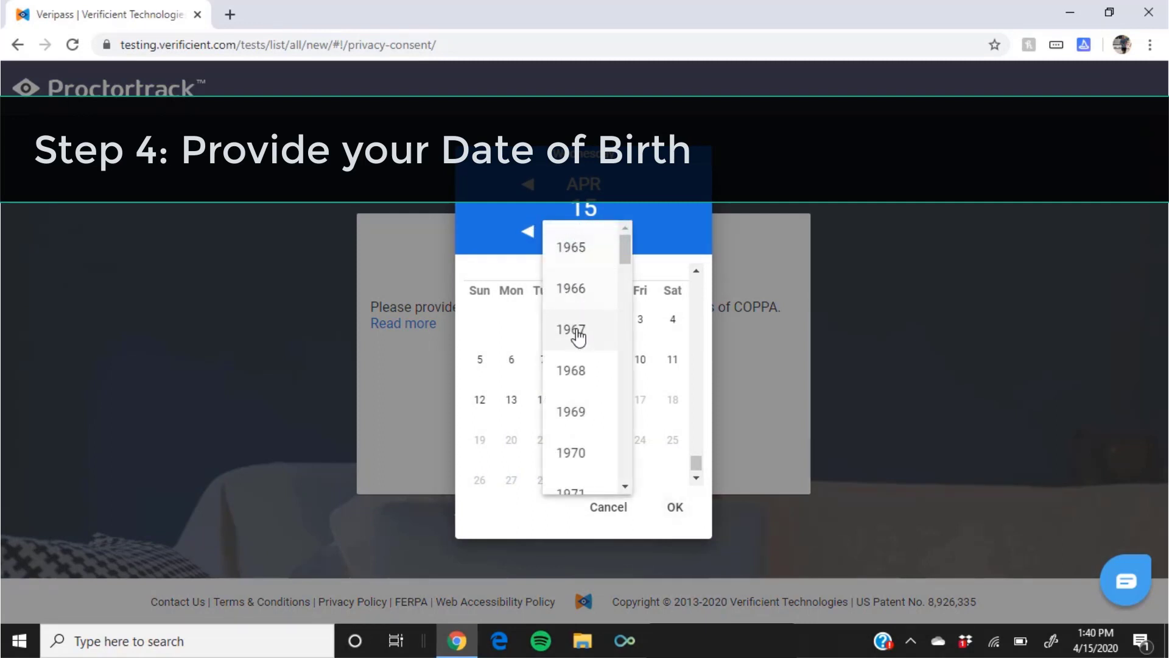
scroll(579, 337, down, 7)
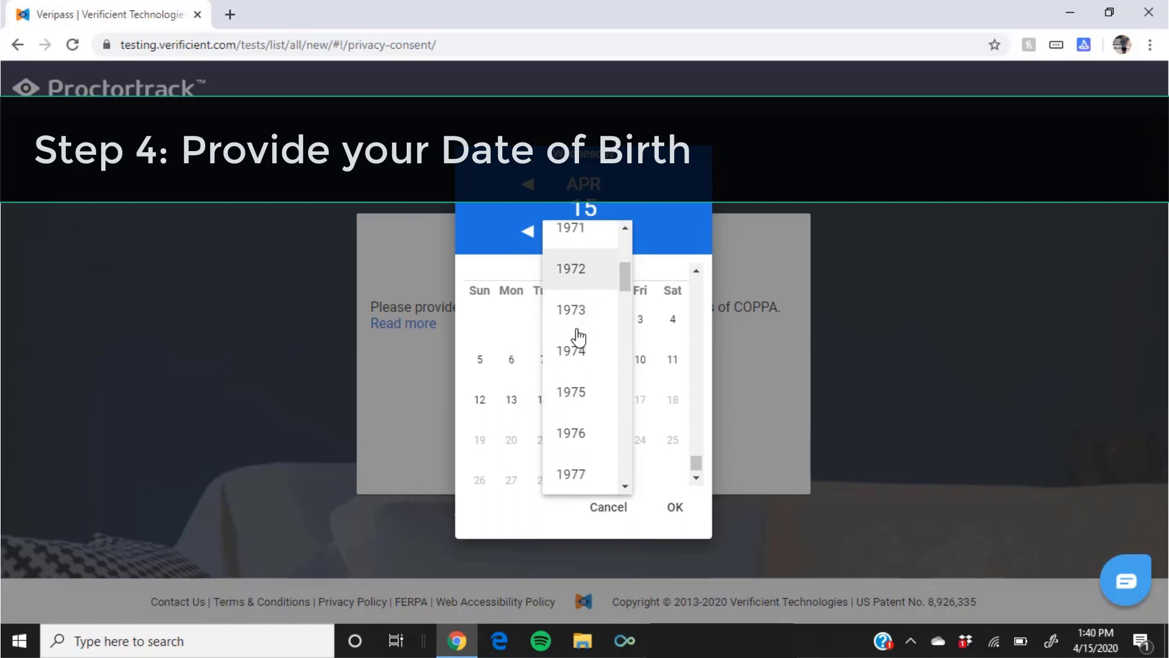
scroll(578, 336, down, 4)
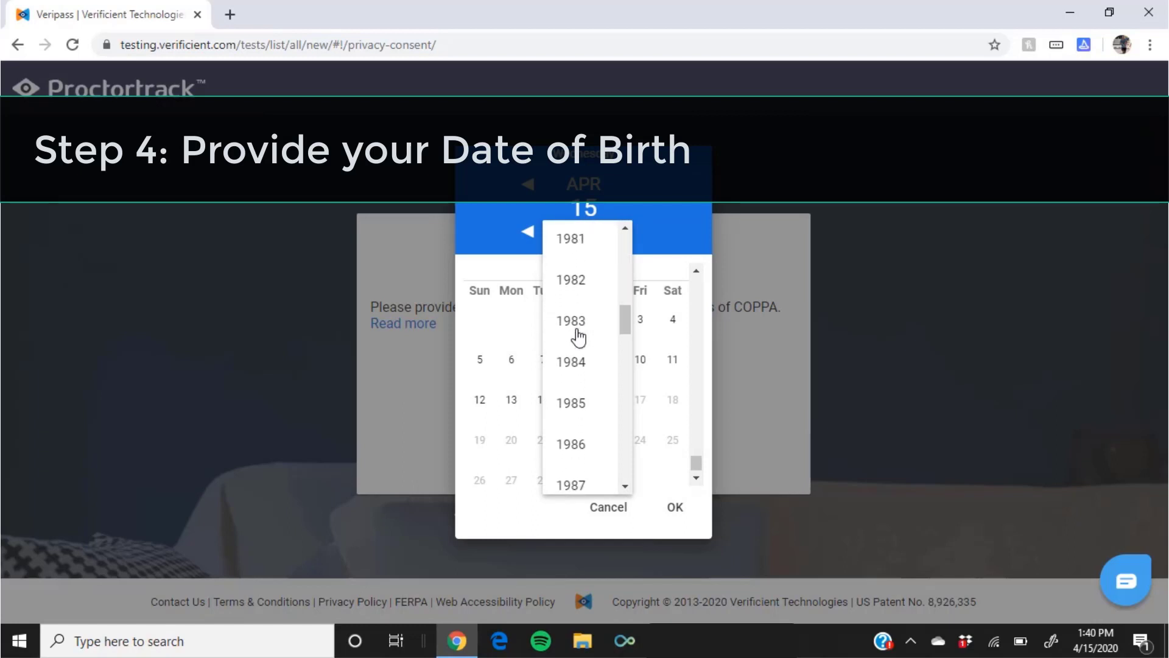
scroll(578, 337, down, 5)
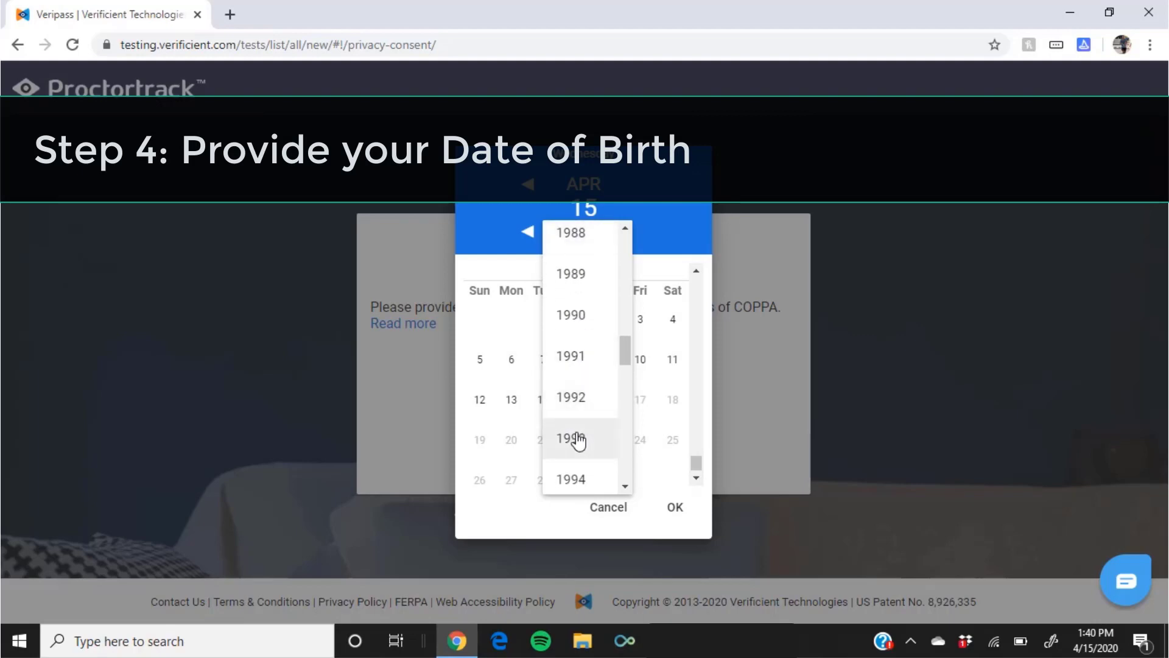
click(578, 440)
click(576, 437)
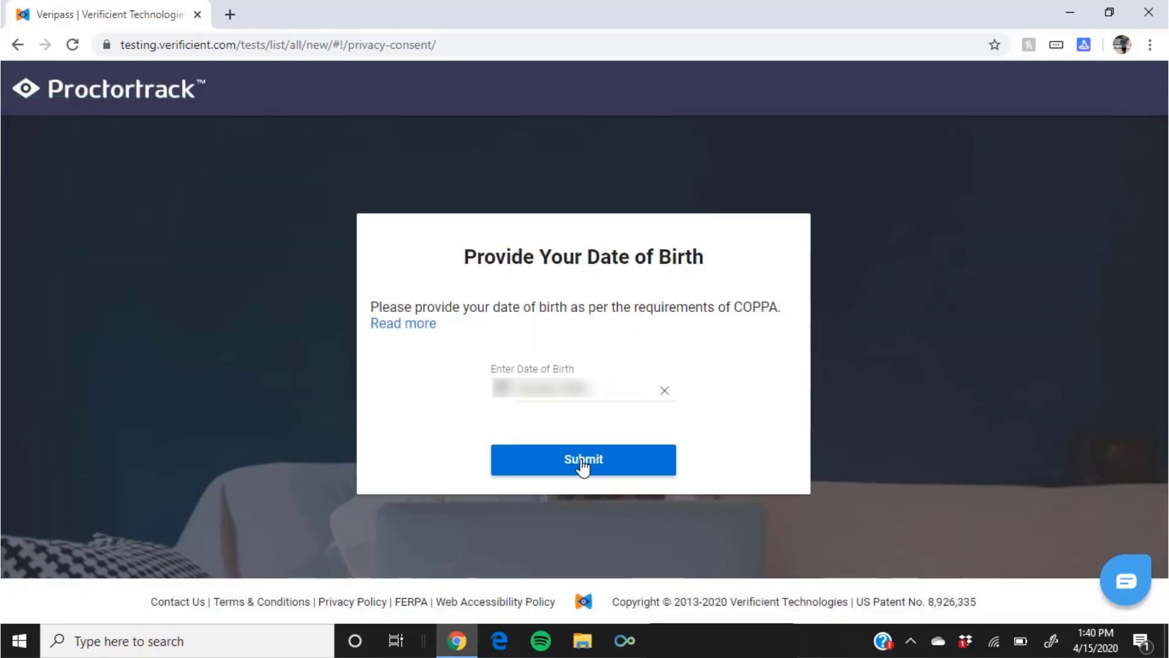
Submit the date of birth, start profile setup, and consent to the Agreement Policy.
click(583, 465)
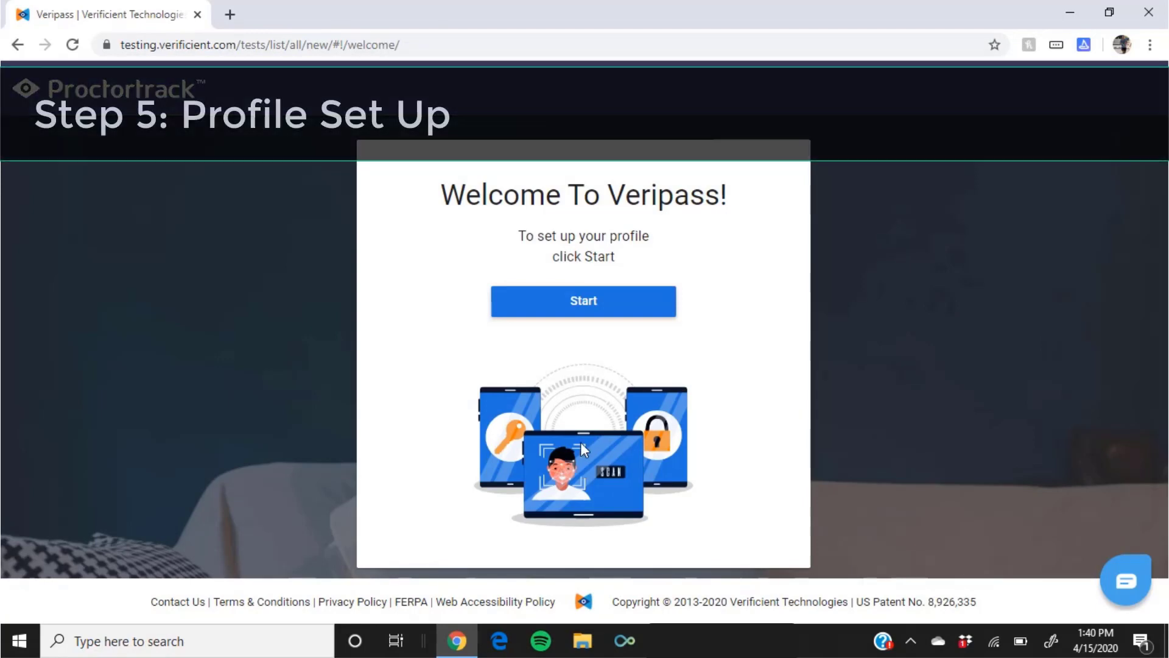
click(580, 312)
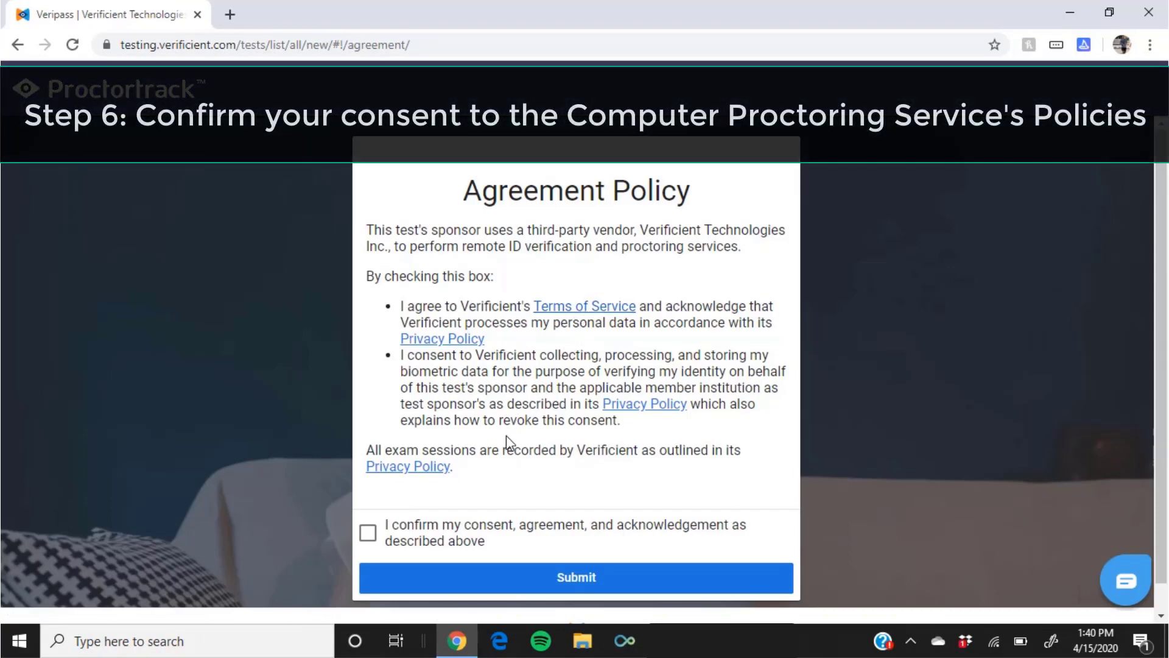
click(369, 535)
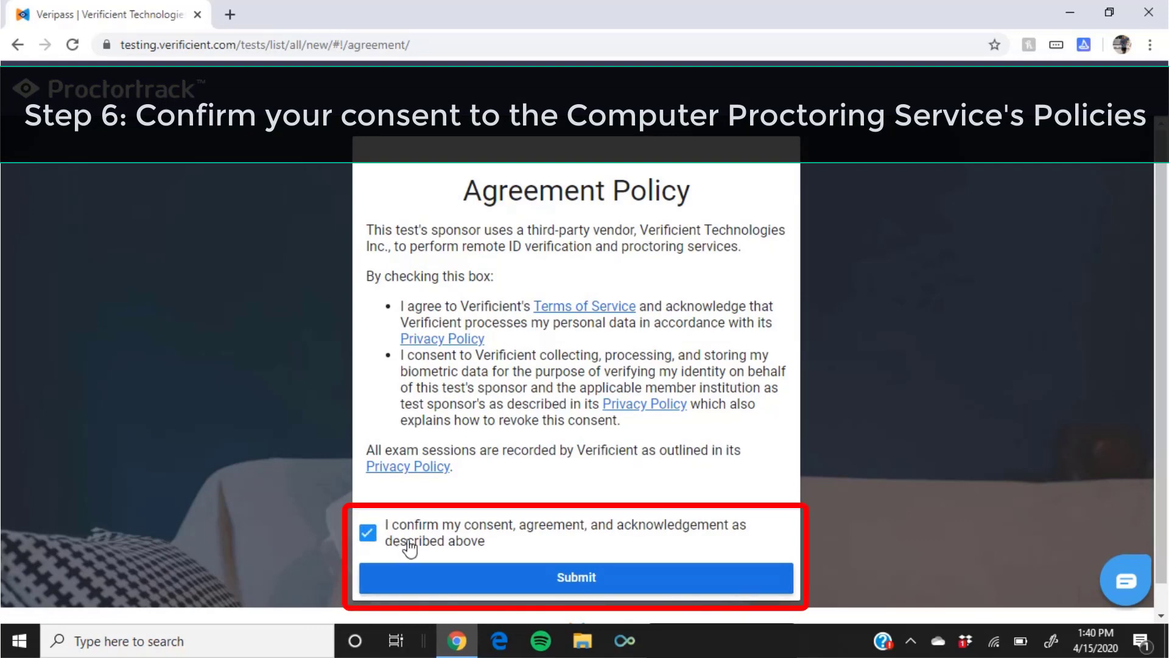
click(571, 585)
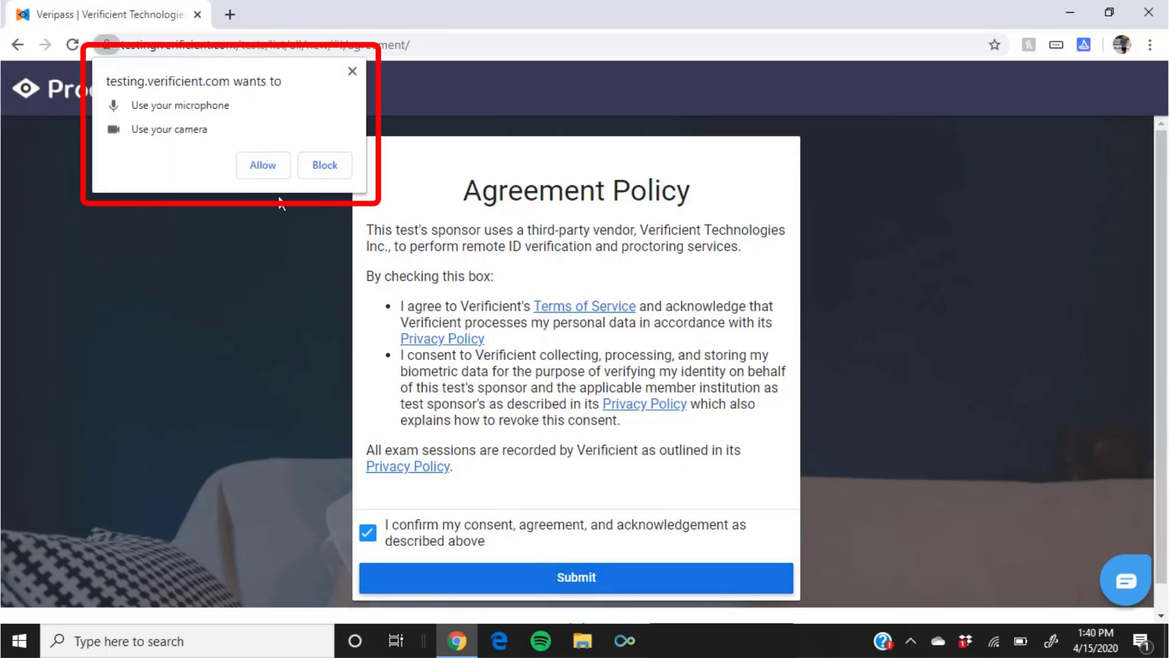
Allow Chrome to use the microphone and camera.
click(263, 166)
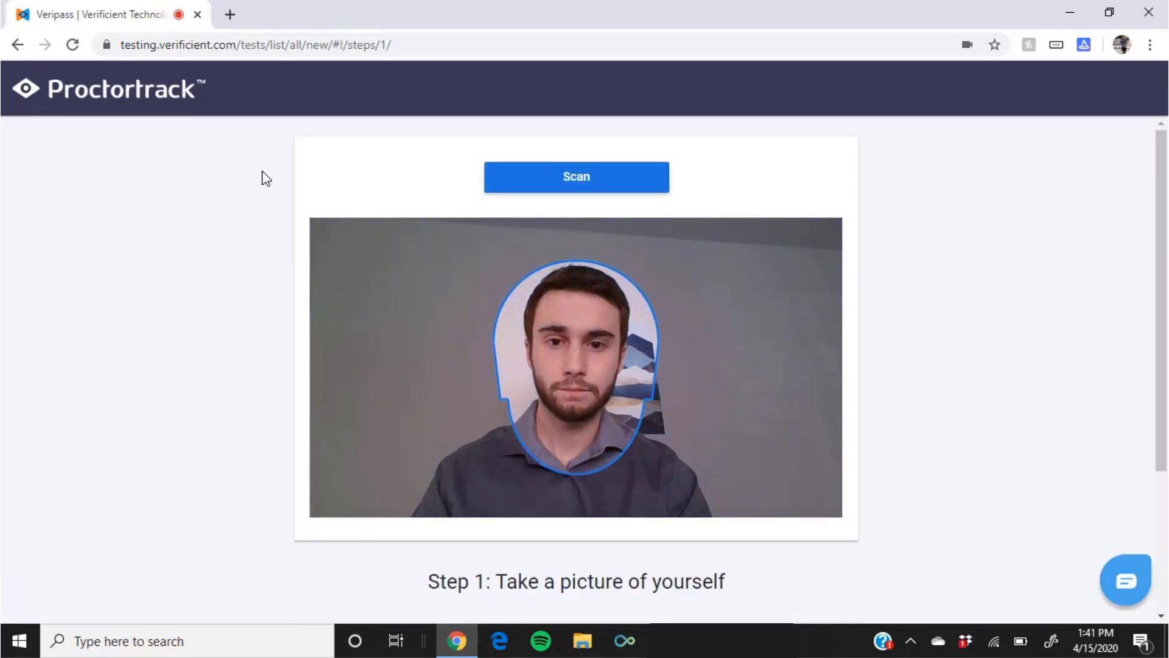
Scan a profile photo with the webcam and confirm its upload.
click(561, 183)
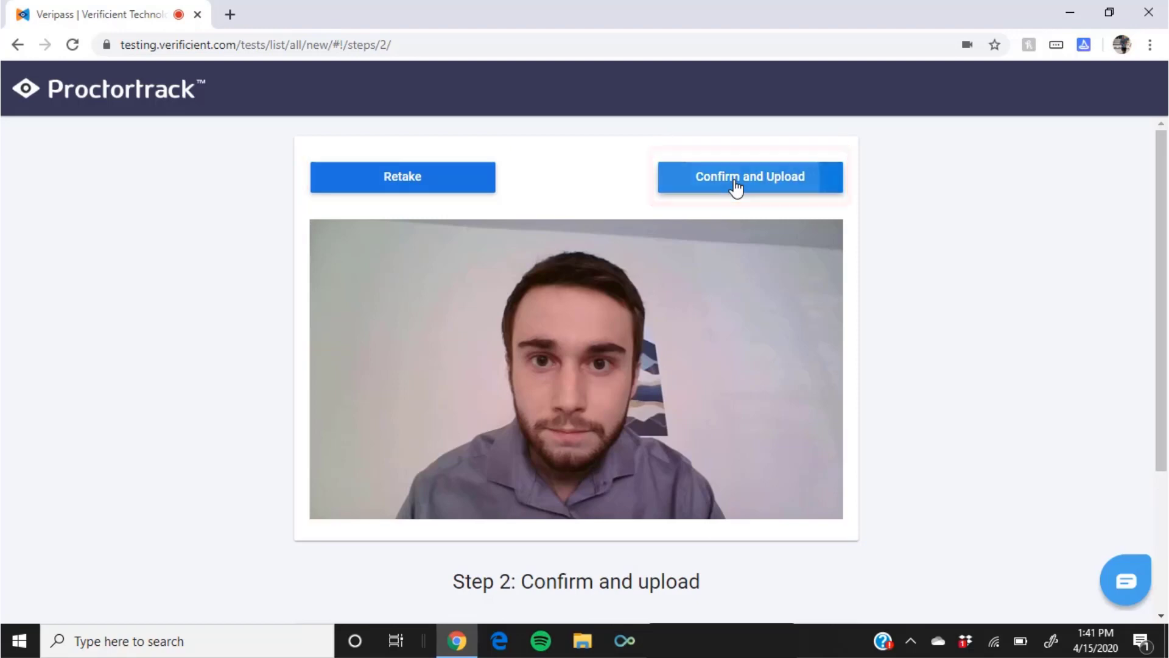
click(736, 183)
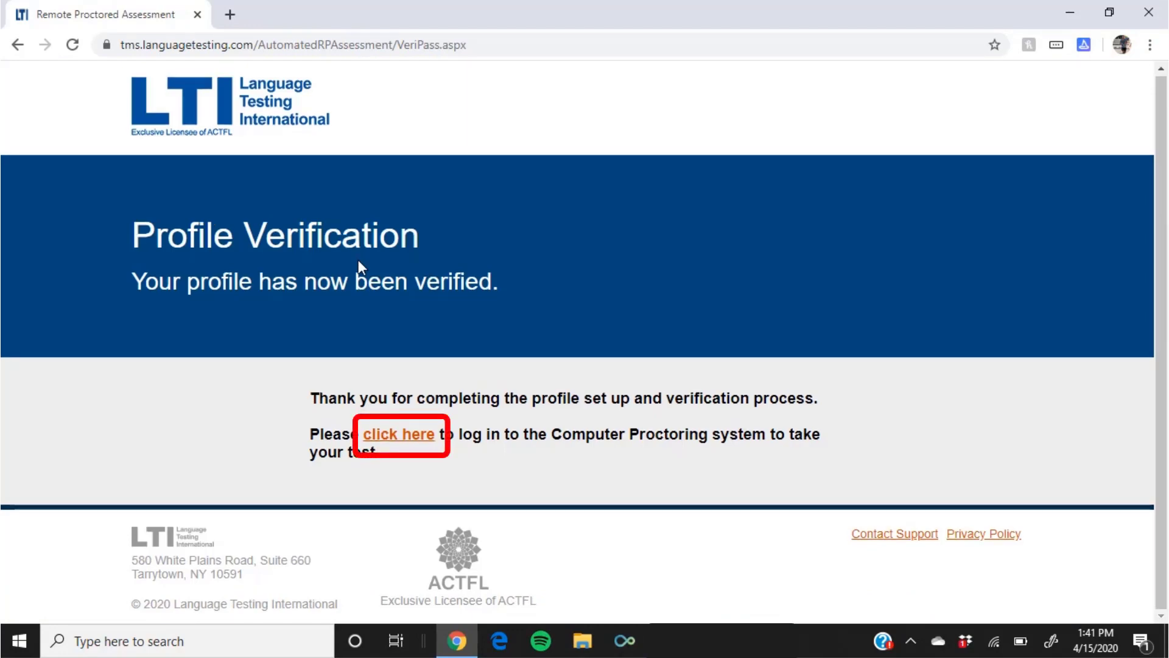
Go to the proctoring login and sign in with the saved LTI ID.
click(392, 435)
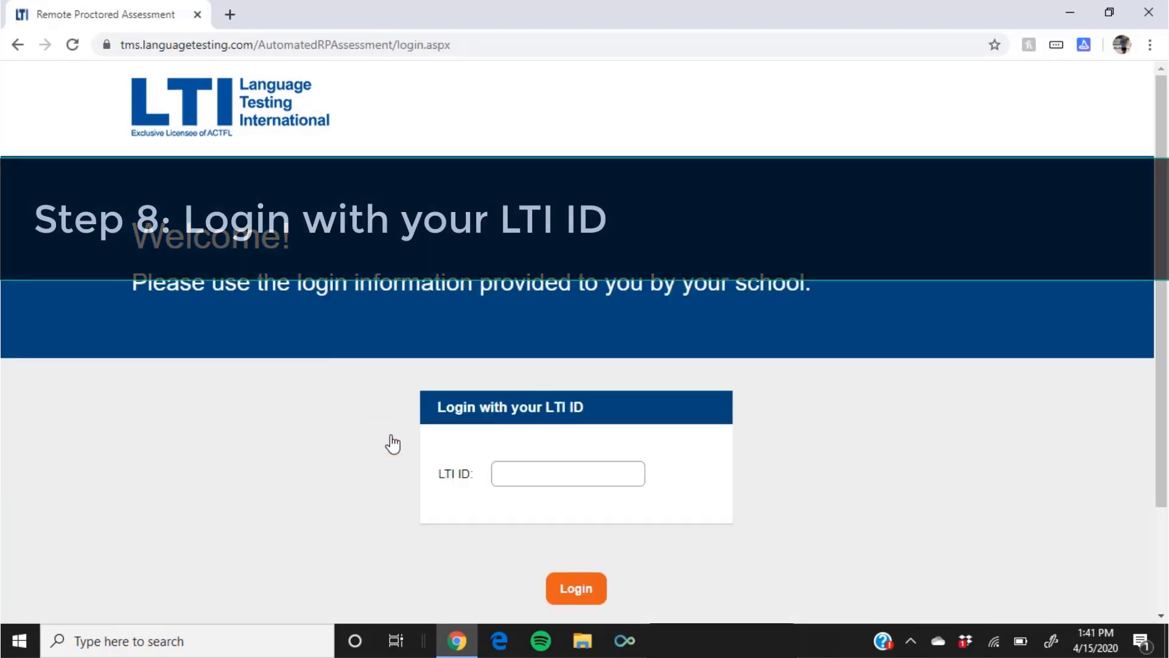
click(529, 482)
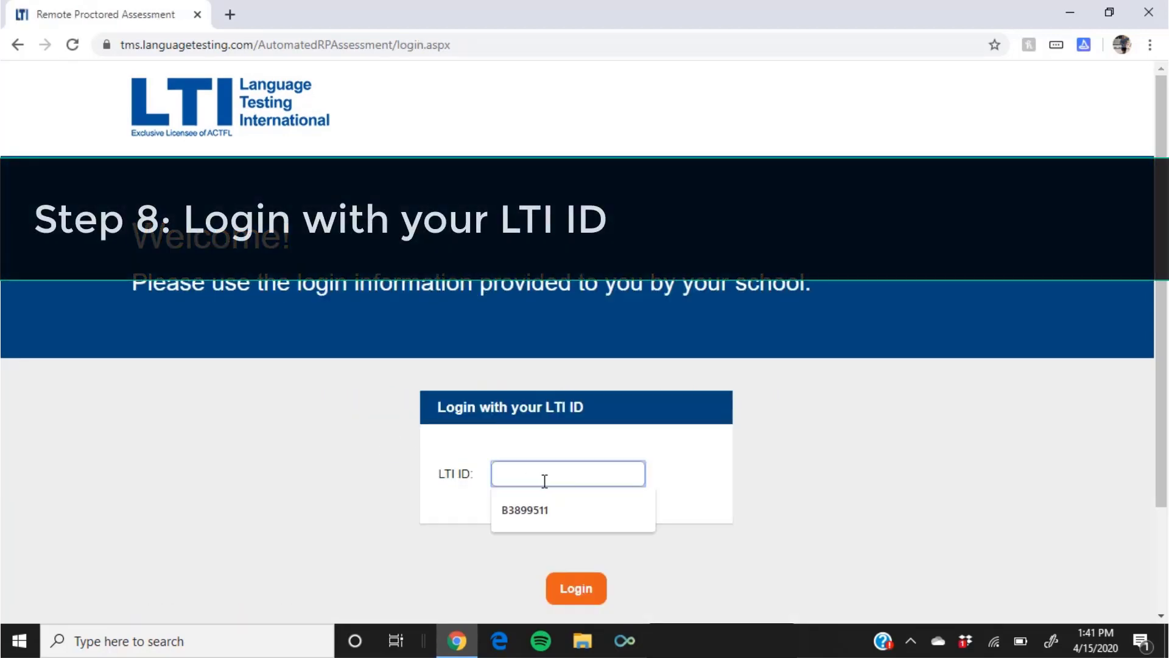
click(550, 513)
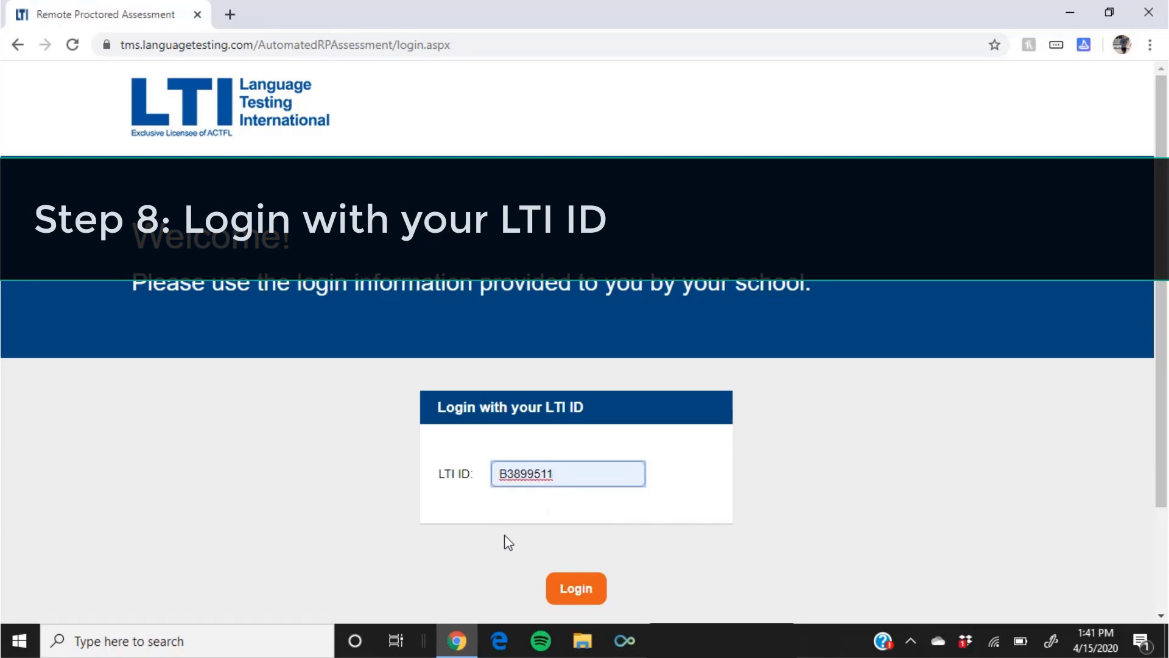
click(578, 594)
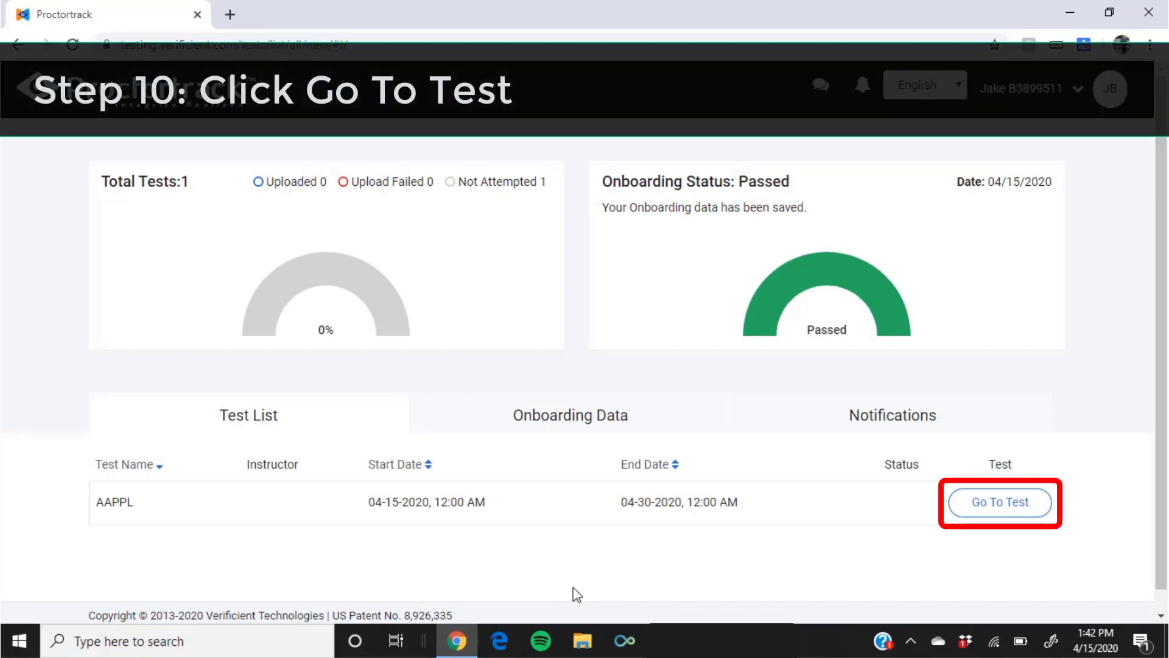
Open the AAPPL test from the Proctortrack test list.
click(992, 509)
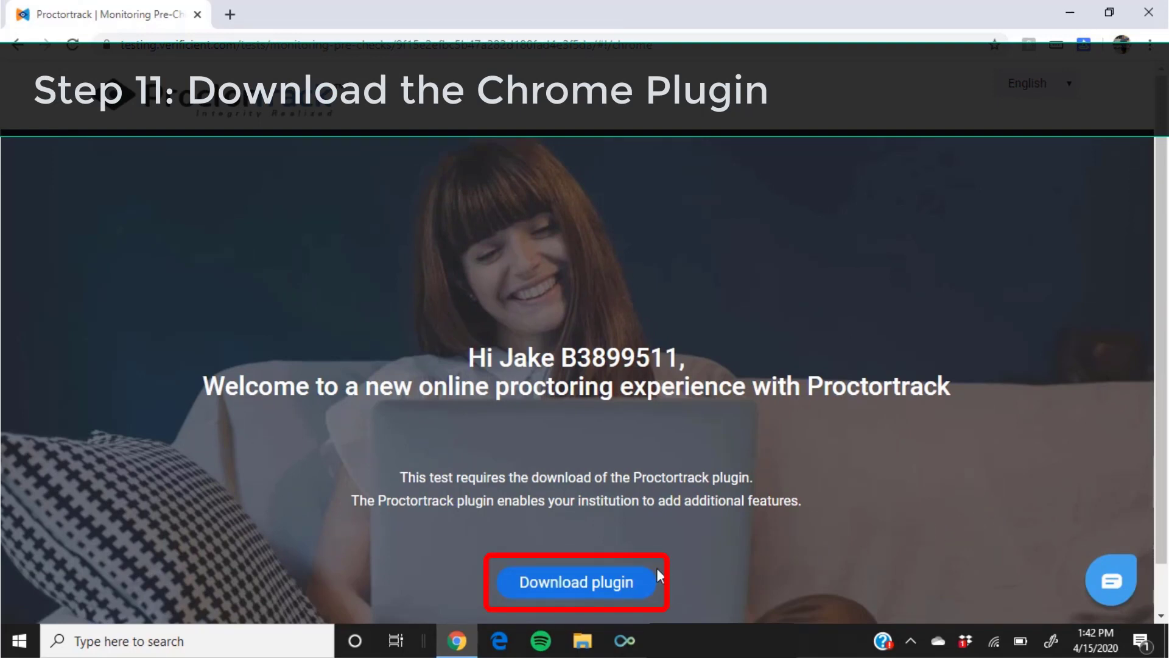
Add the ProctorTrack Live Plugin extension to Chrome from the Chrome Web Store.
click(585, 588)
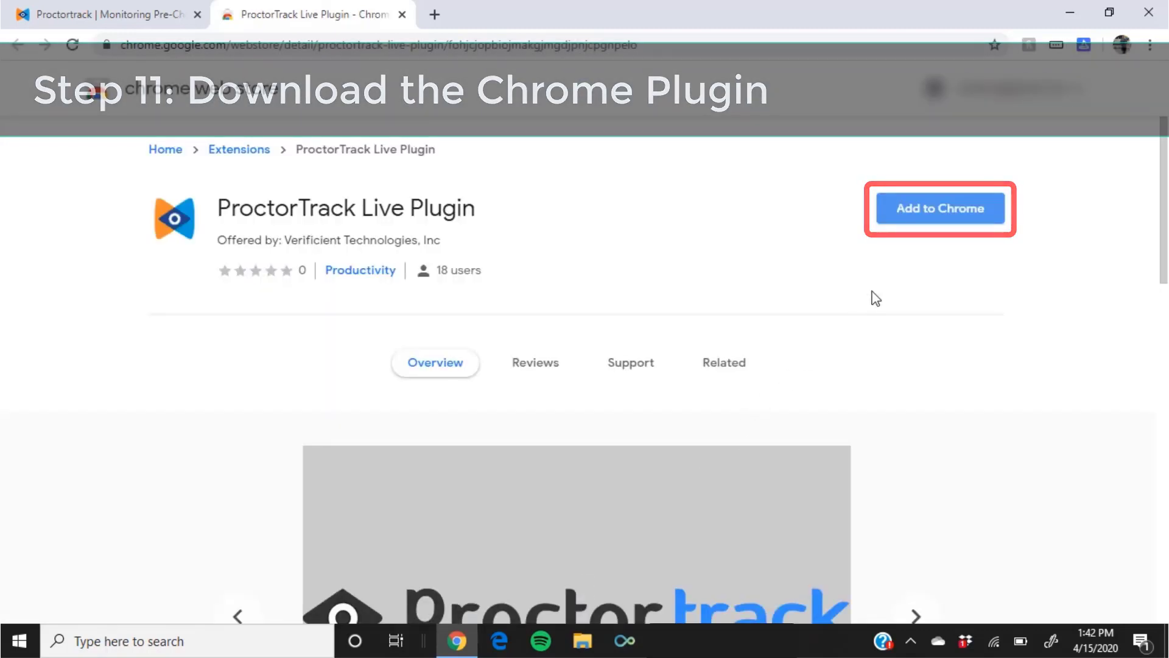
click(932, 210)
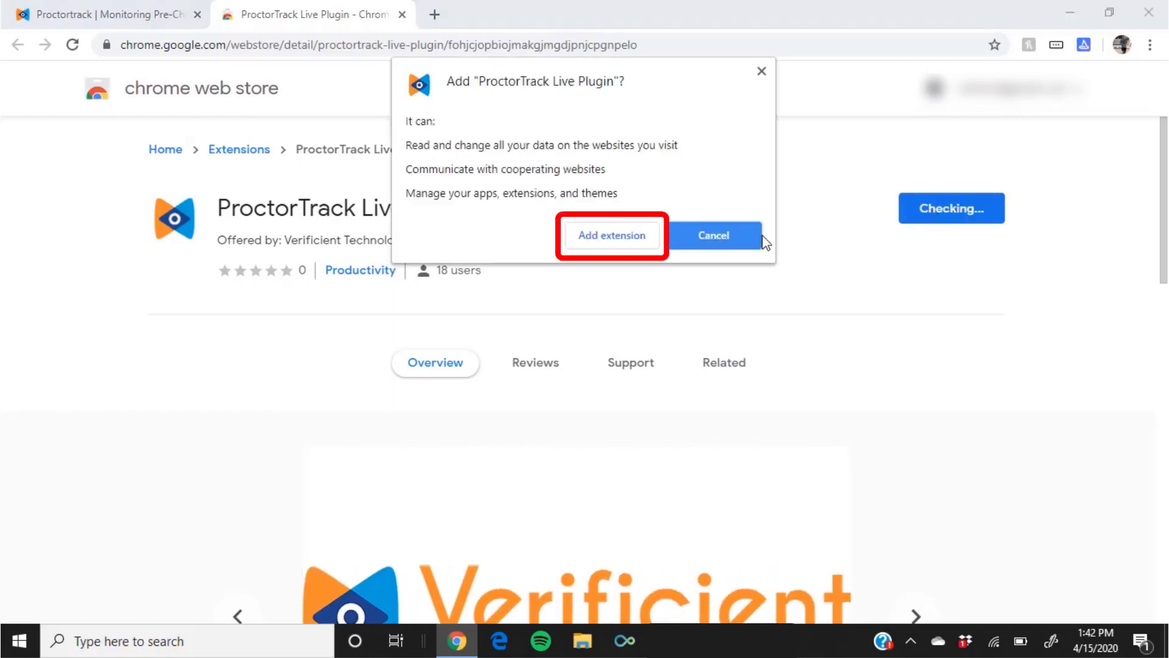
click(604, 246)
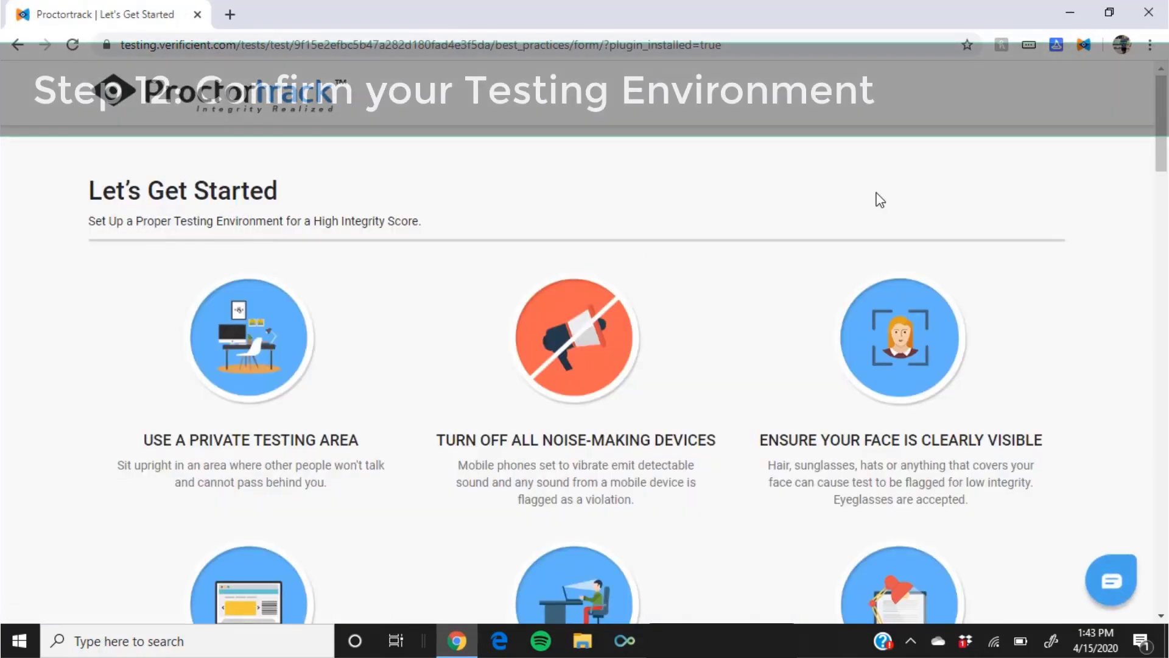
Scroll through the testing-environment guidelines, accept them, and proceed to the next step.
drag(1166, 152, 1165, 189)
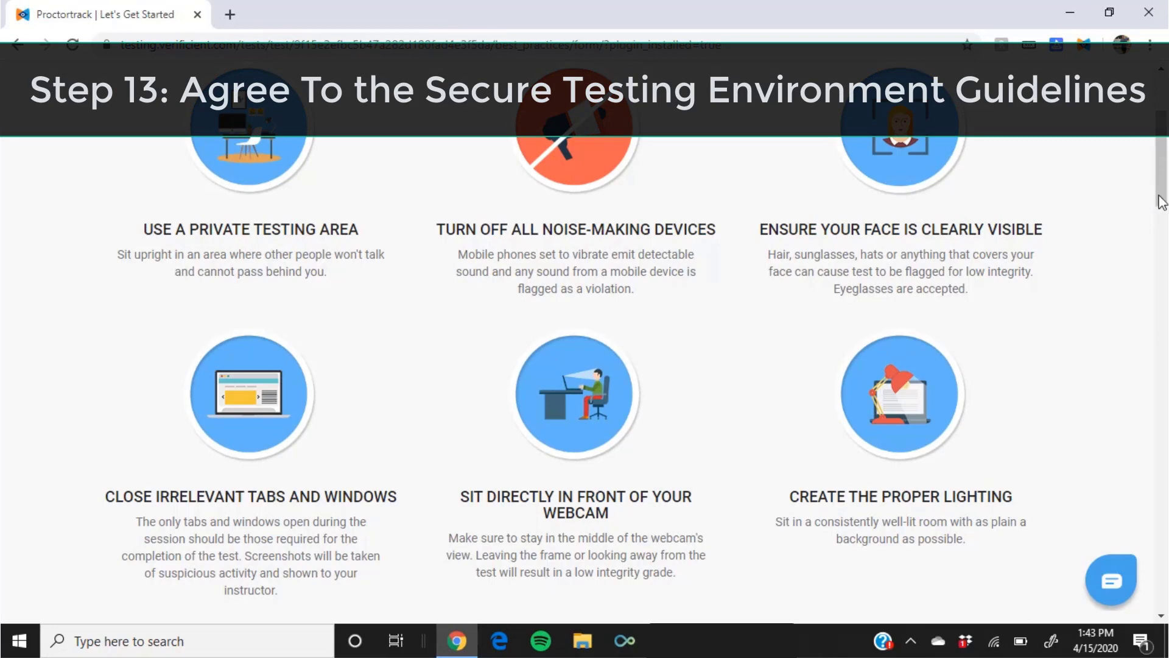
drag(1162, 201, 1162, 577)
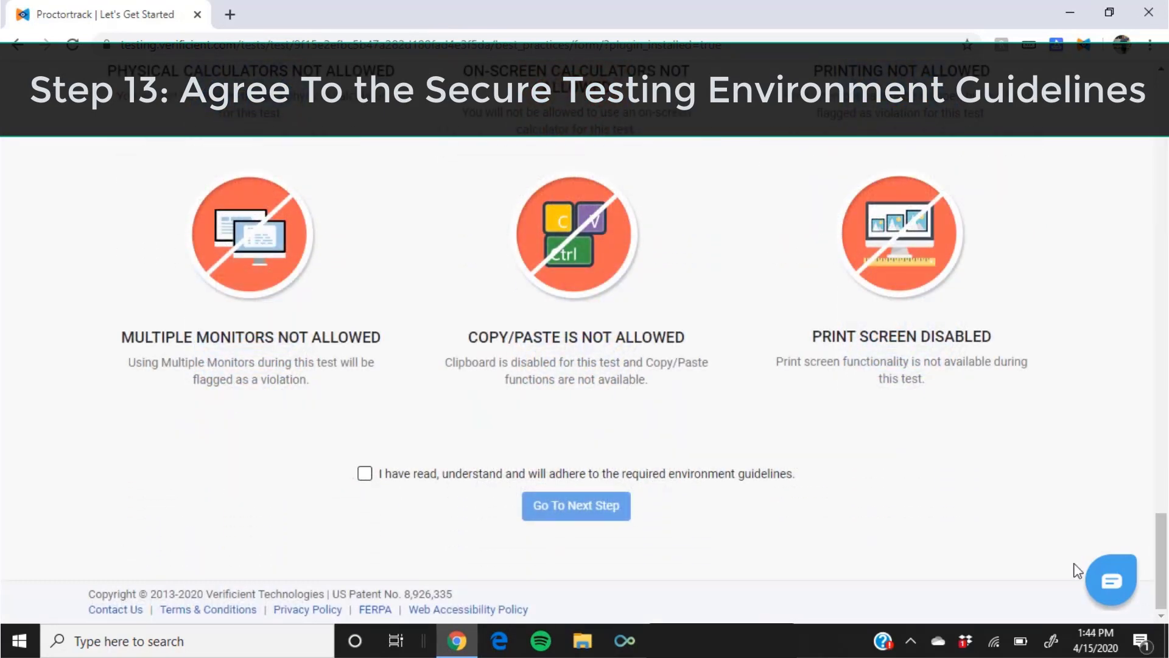
click(364, 474)
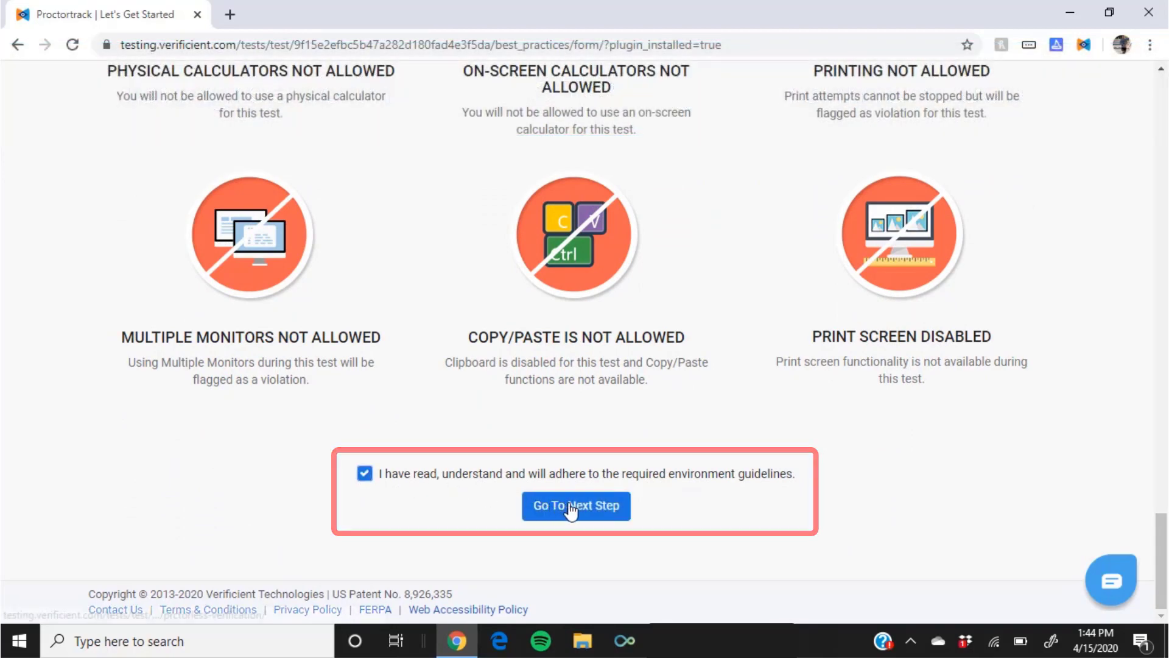
click(572, 506)
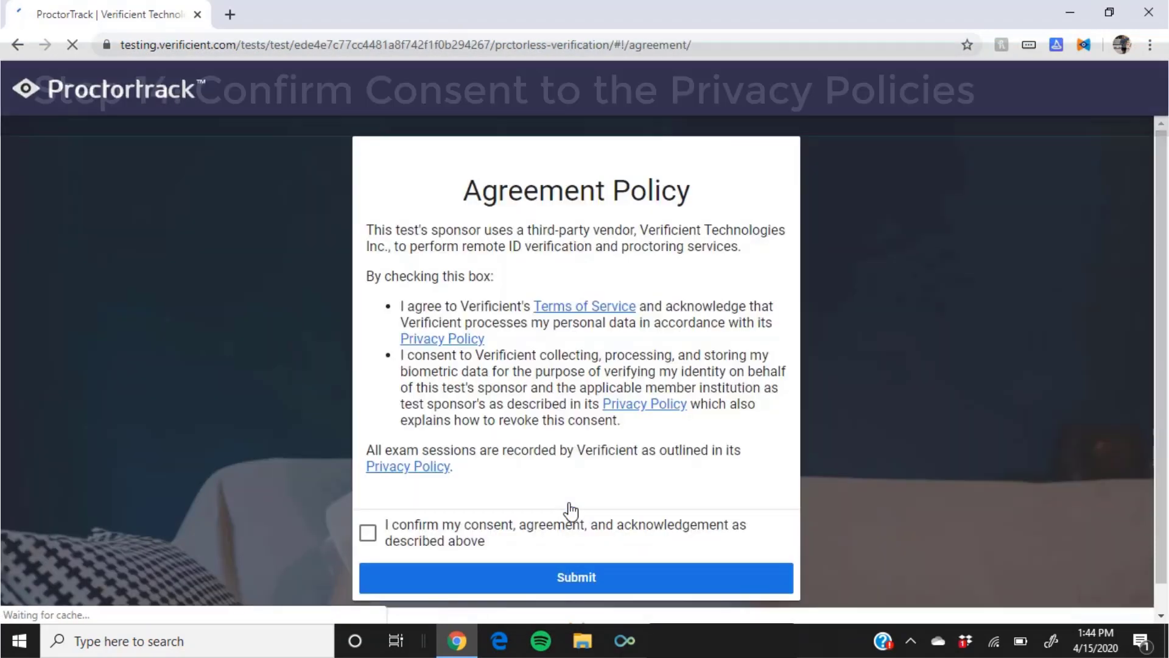
Accept the privacy policy consent, then capture and upload a new verification photo.
click(368, 534)
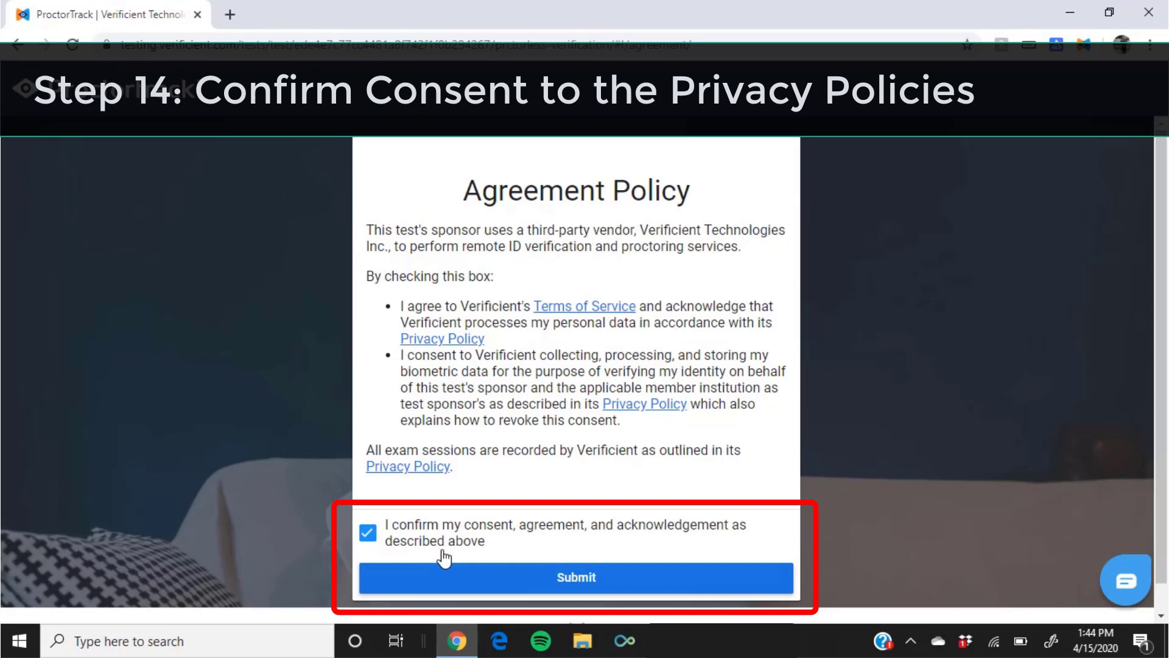
click(556, 579)
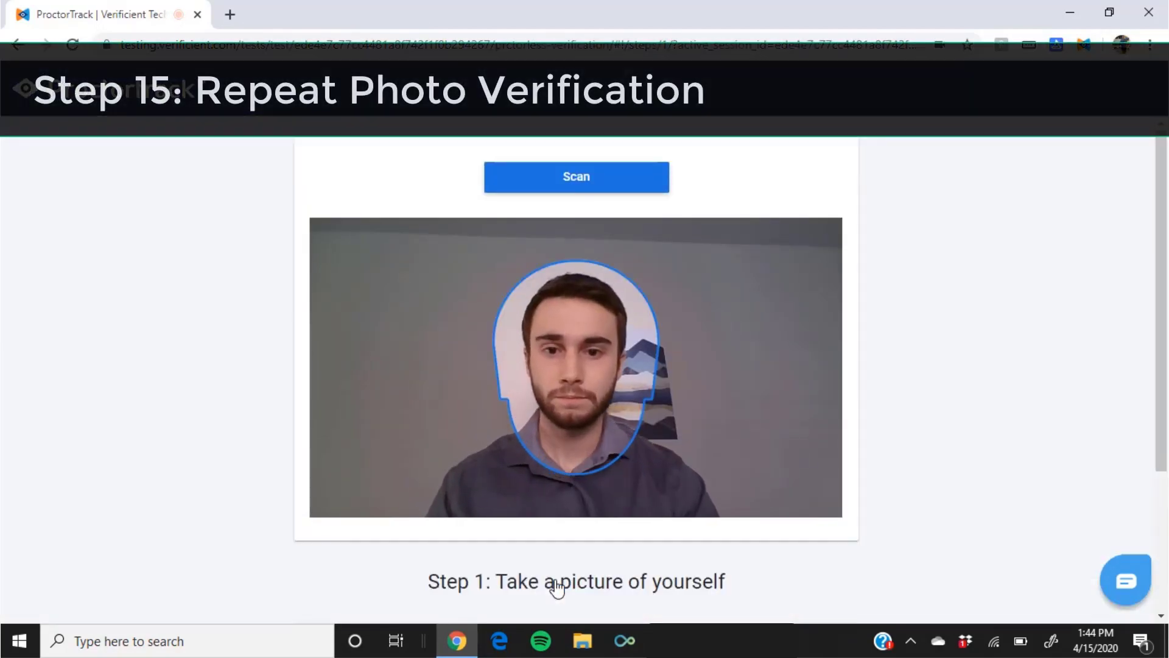
click(587, 193)
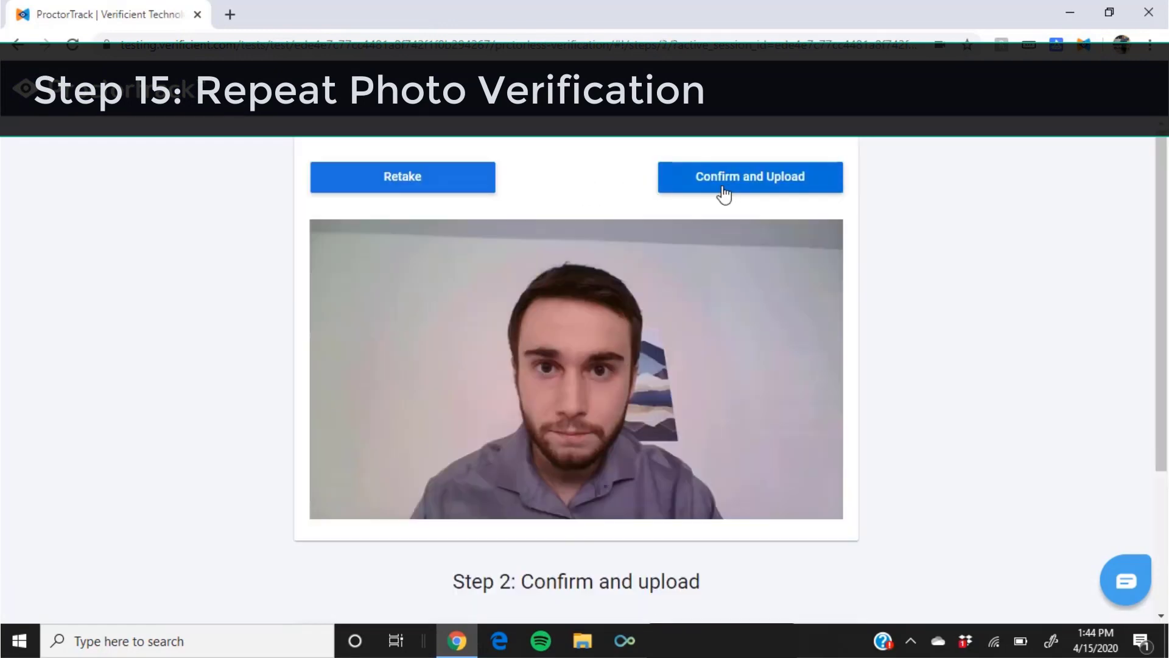
click(736, 185)
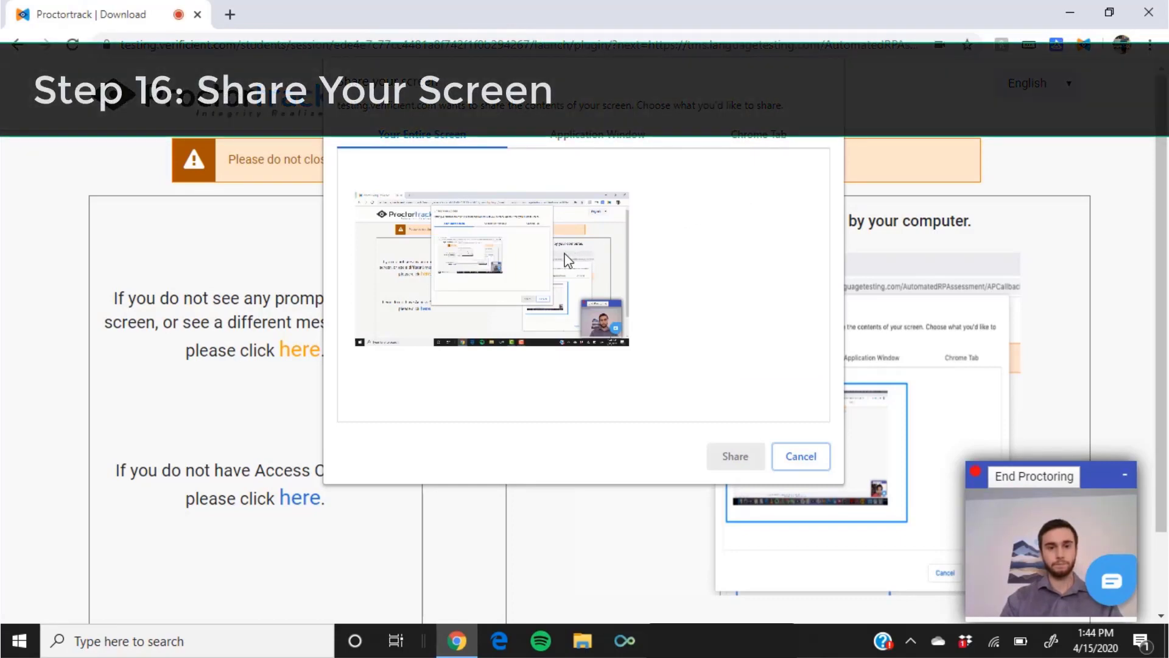
Share Your Entire Screen with the proctor.
click(564, 253)
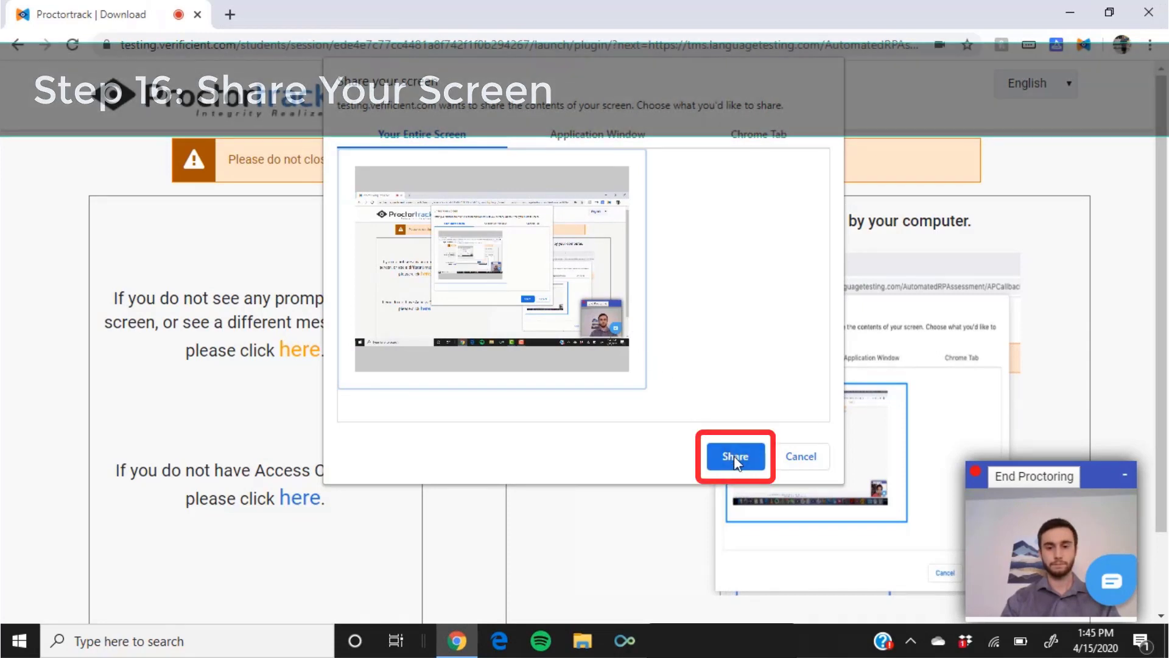
click(735, 459)
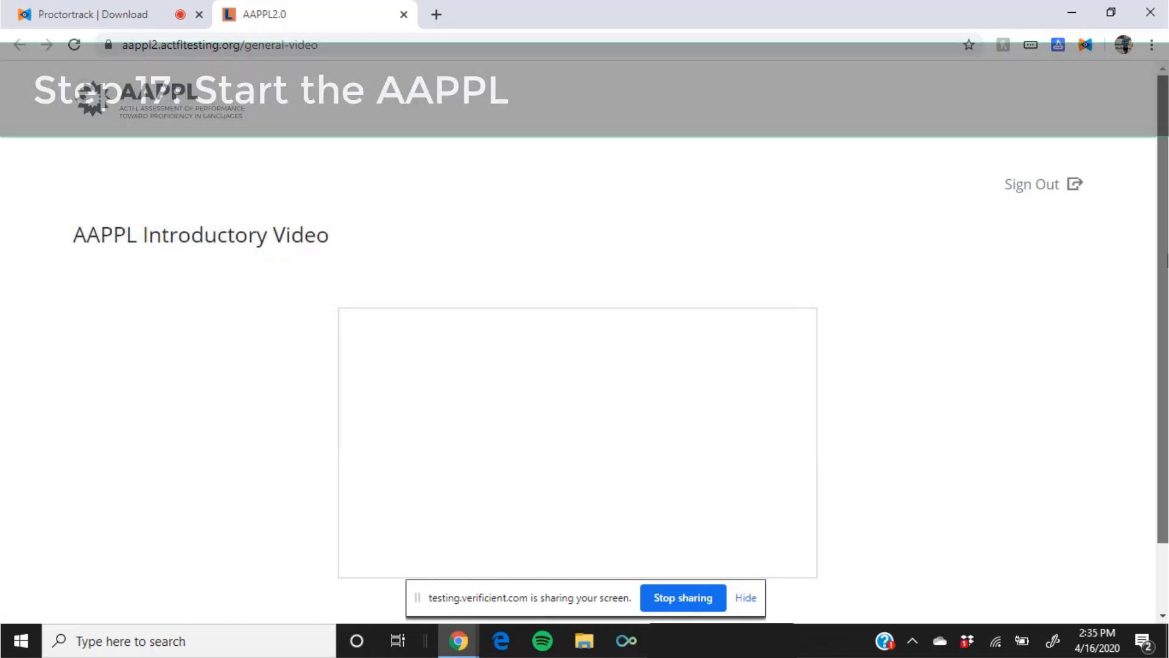
Play the AAPPL introductory video and continue to the English test list.
scroll(1166, 262, down, 1)
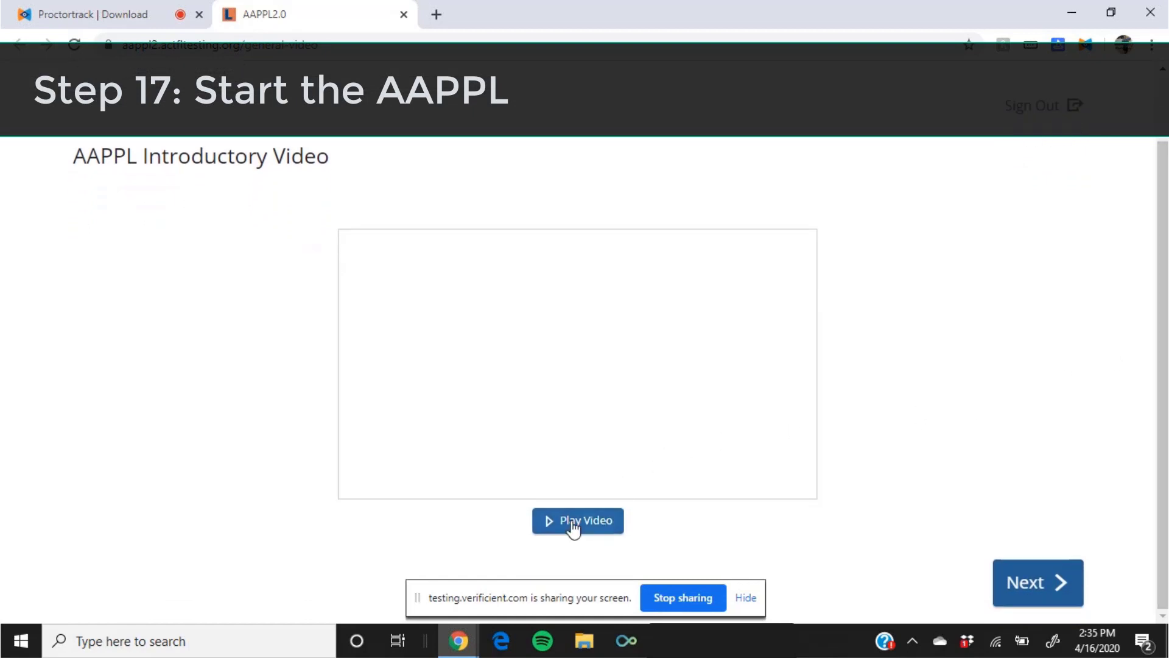
click(573, 521)
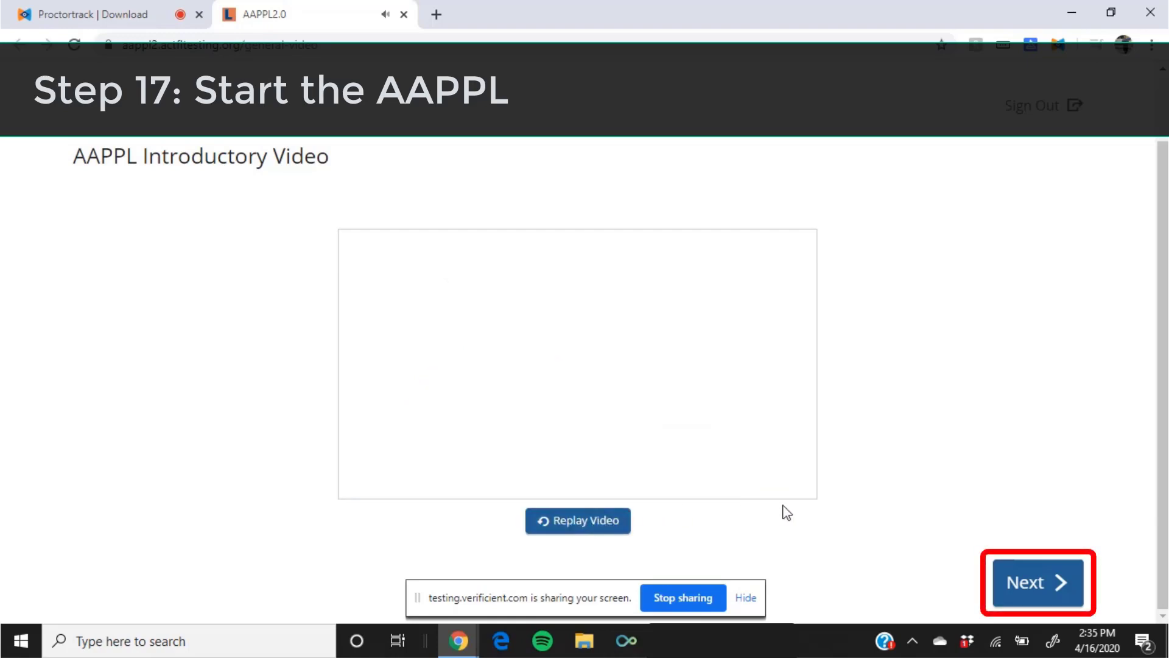
click(1038, 584)
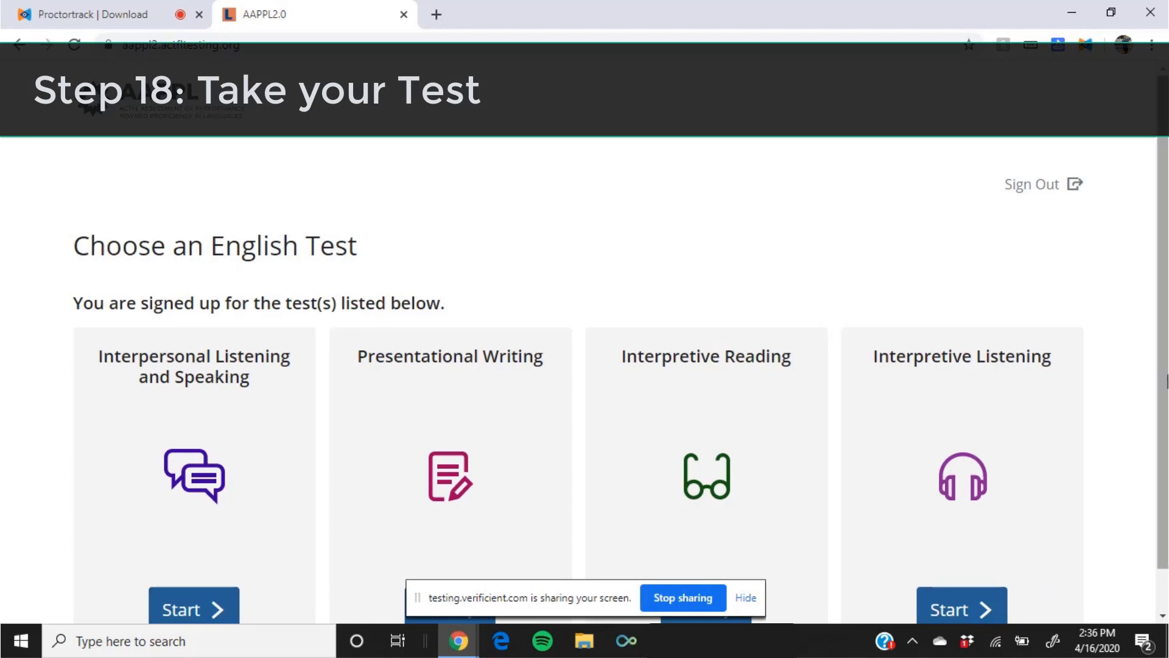
Start the Interpersonal Listening and Speaking test and allow microphone access.
scroll(1165, 411, down, 1)
scroll(1165, 412, down, 1)
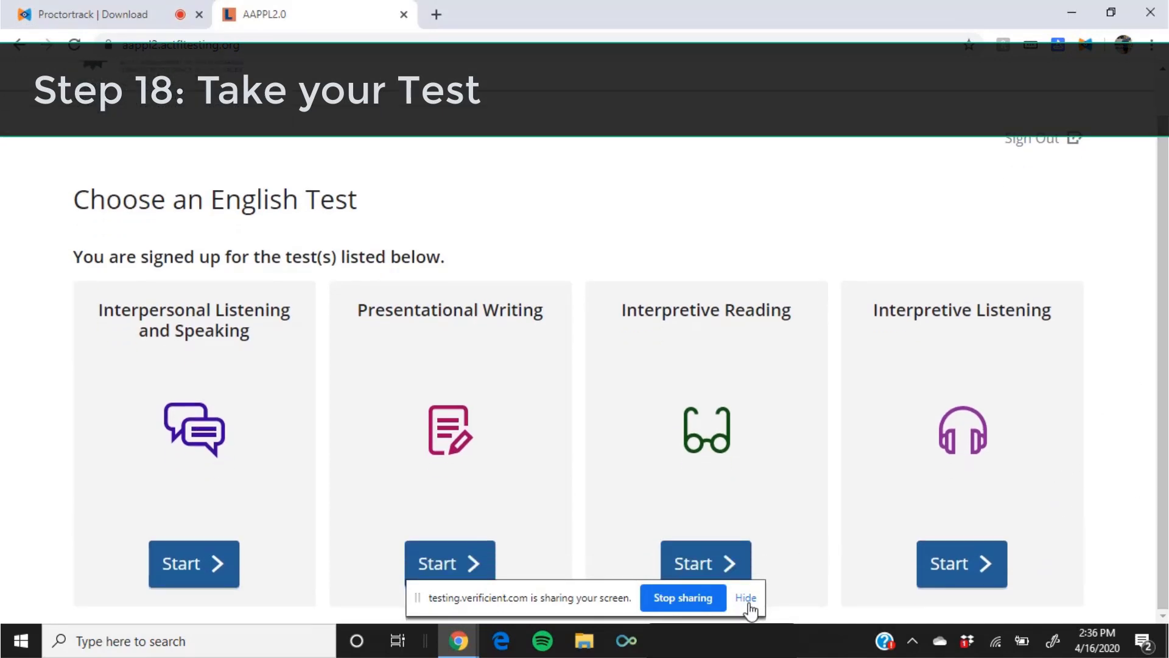
click(193, 571)
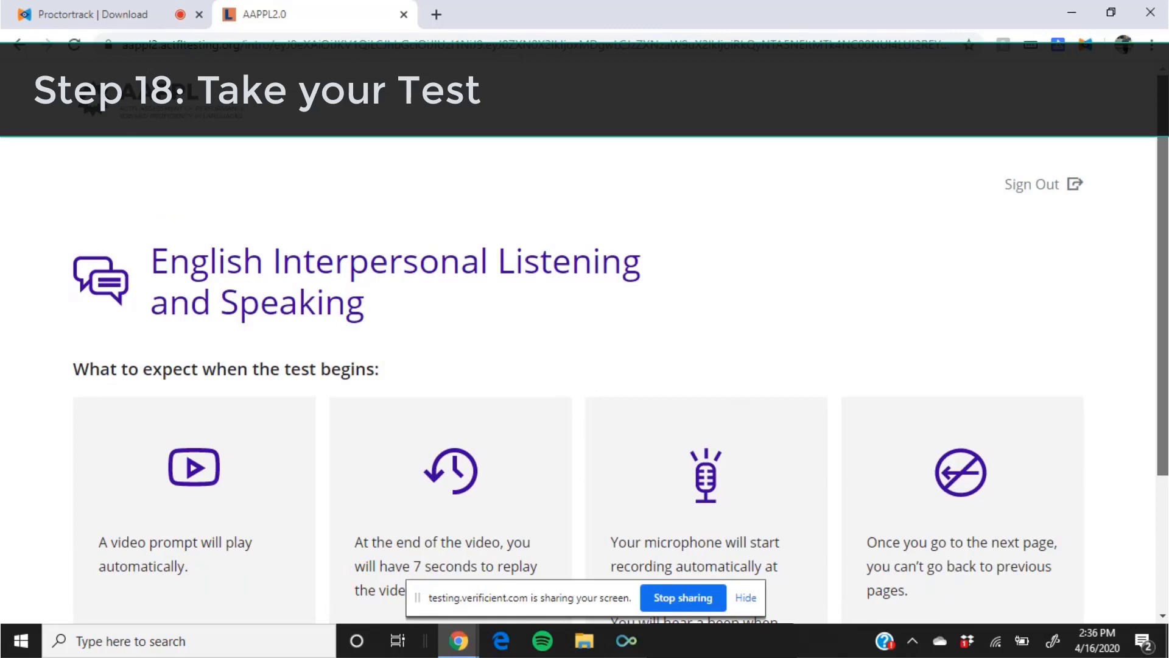
scroll(1165, 487, down, 3)
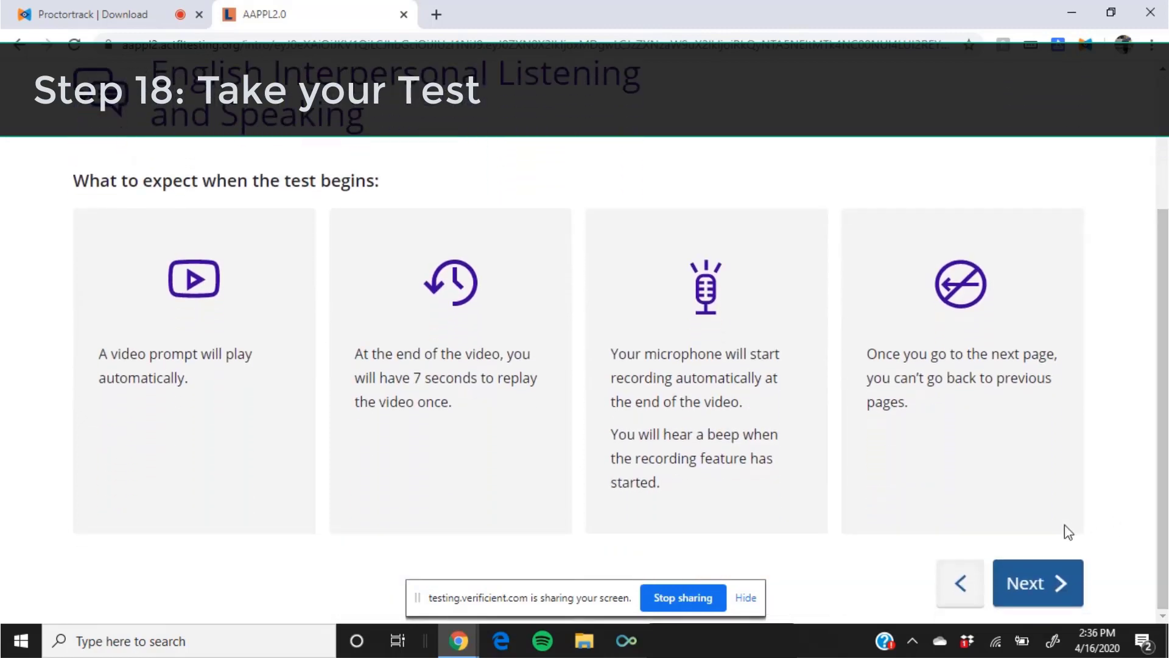
click(1052, 589)
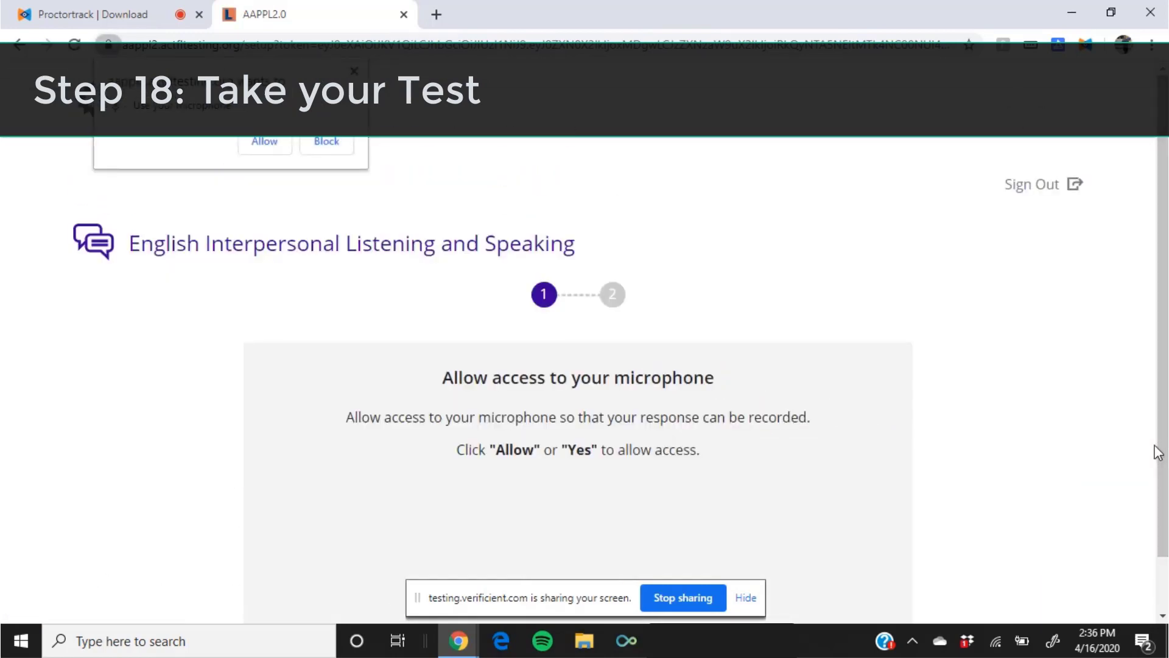
click(268, 143)
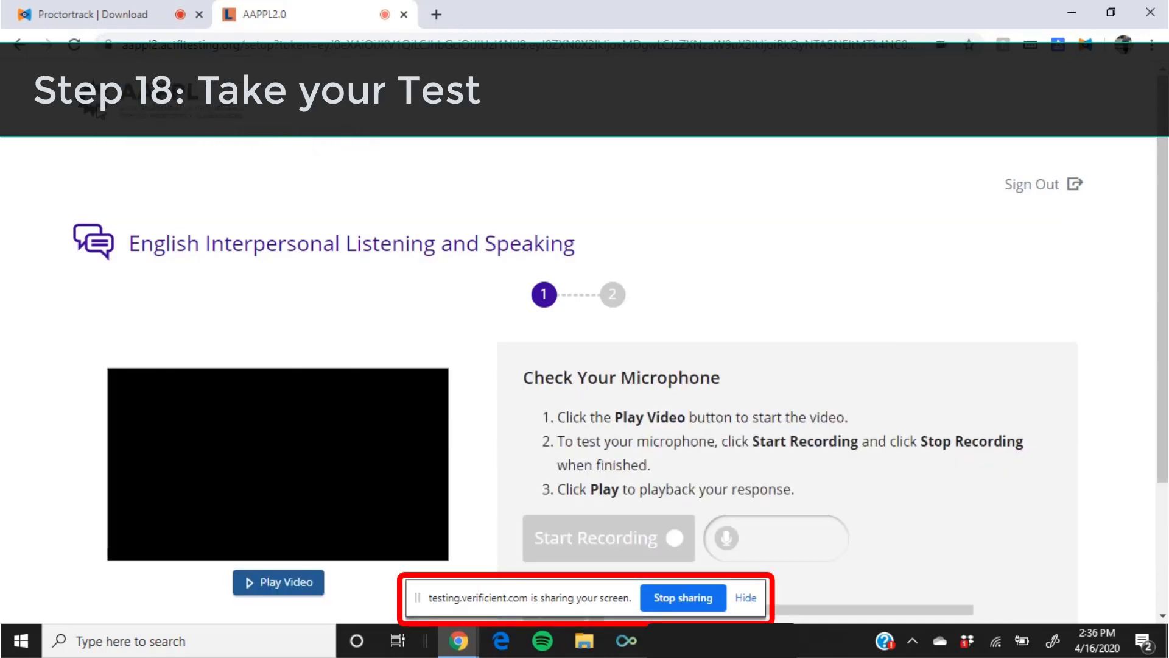
Go back twice to the Choose an English Test list.
scroll(734, 268, down, 3)
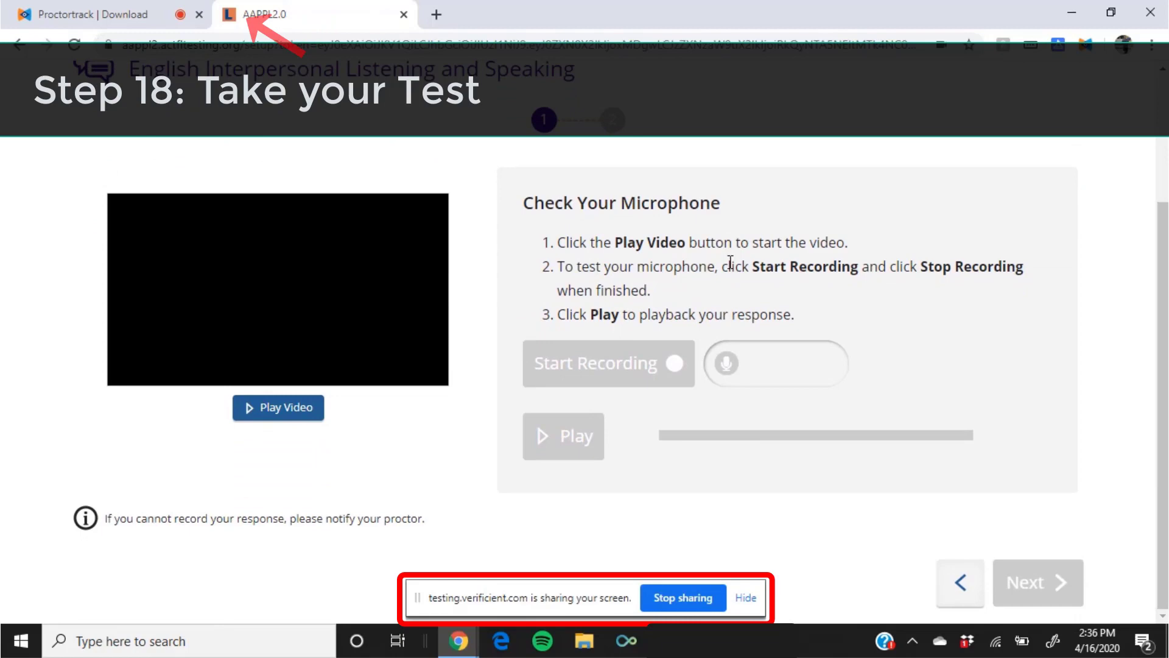
click(967, 591)
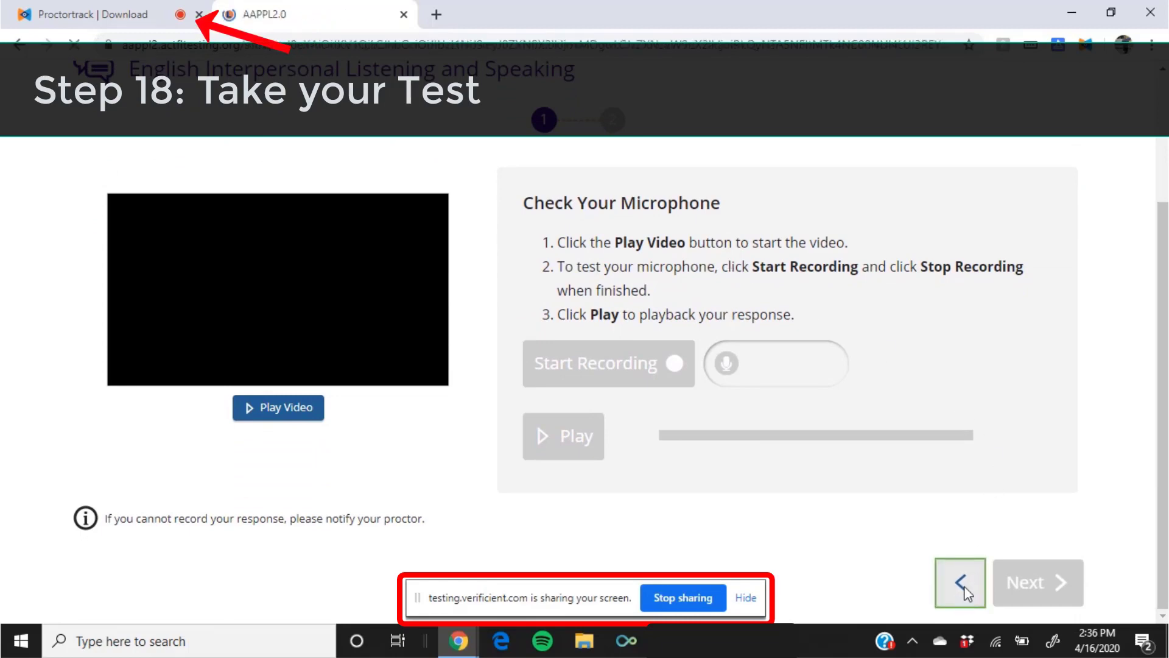
scroll(987, 365, down, 3)
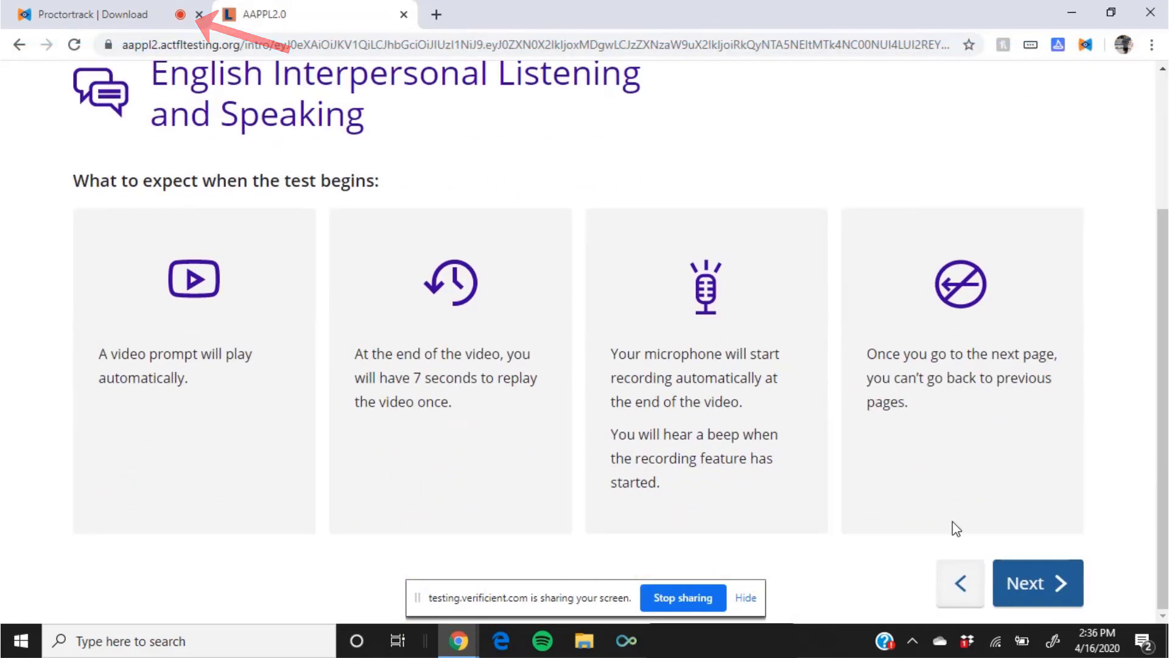
click(967, 590)
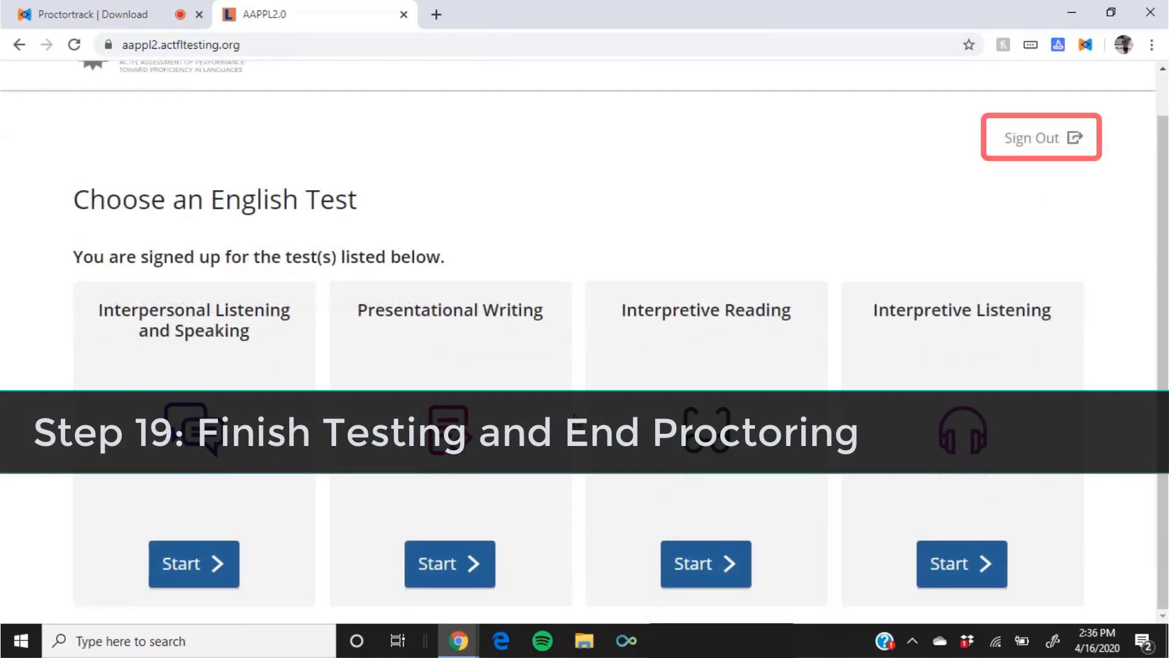
Sign out of AAPPL and click End Proctoring in the Proctortrack widget.
click(1044, 143)
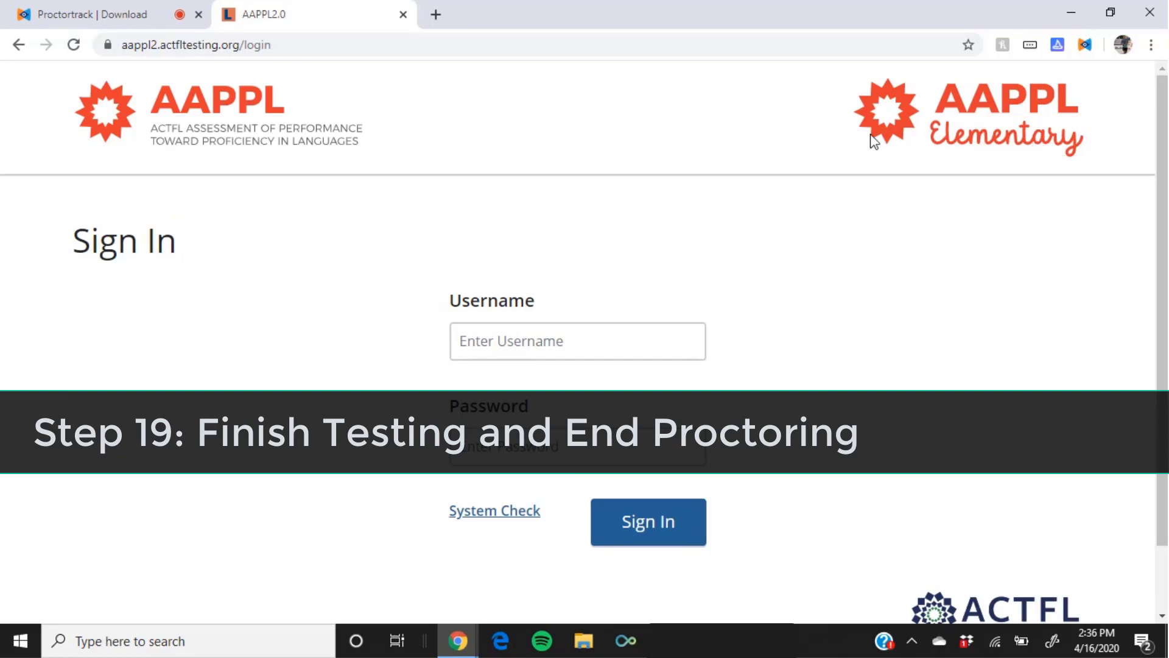
click(118, 17)
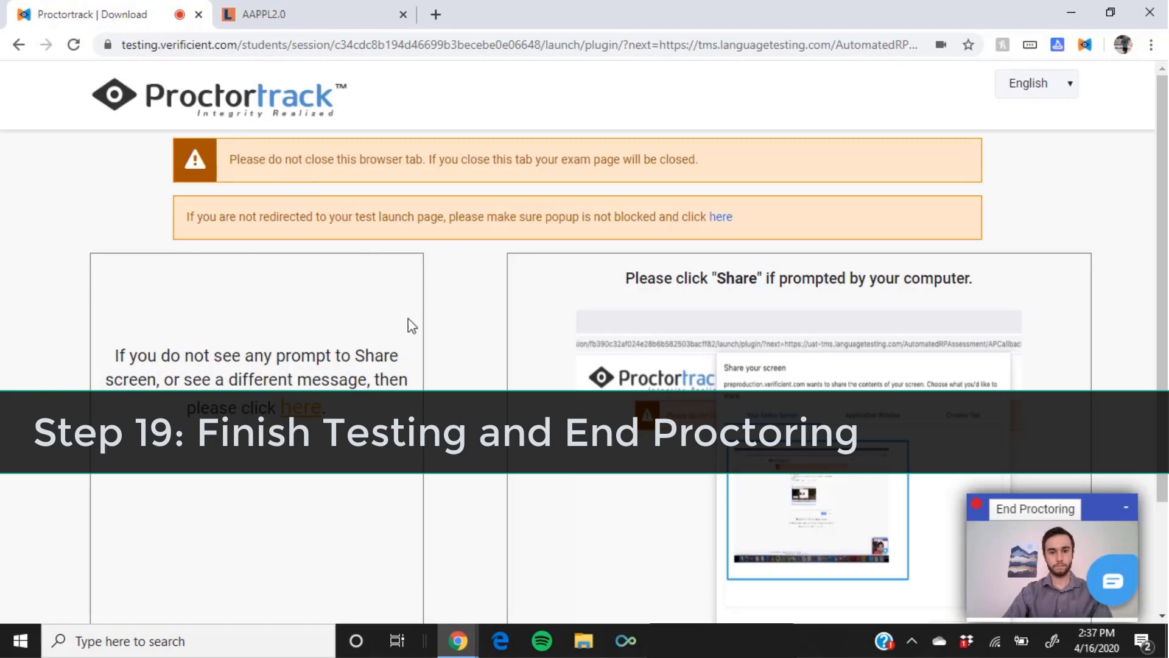
click(1037, 516)
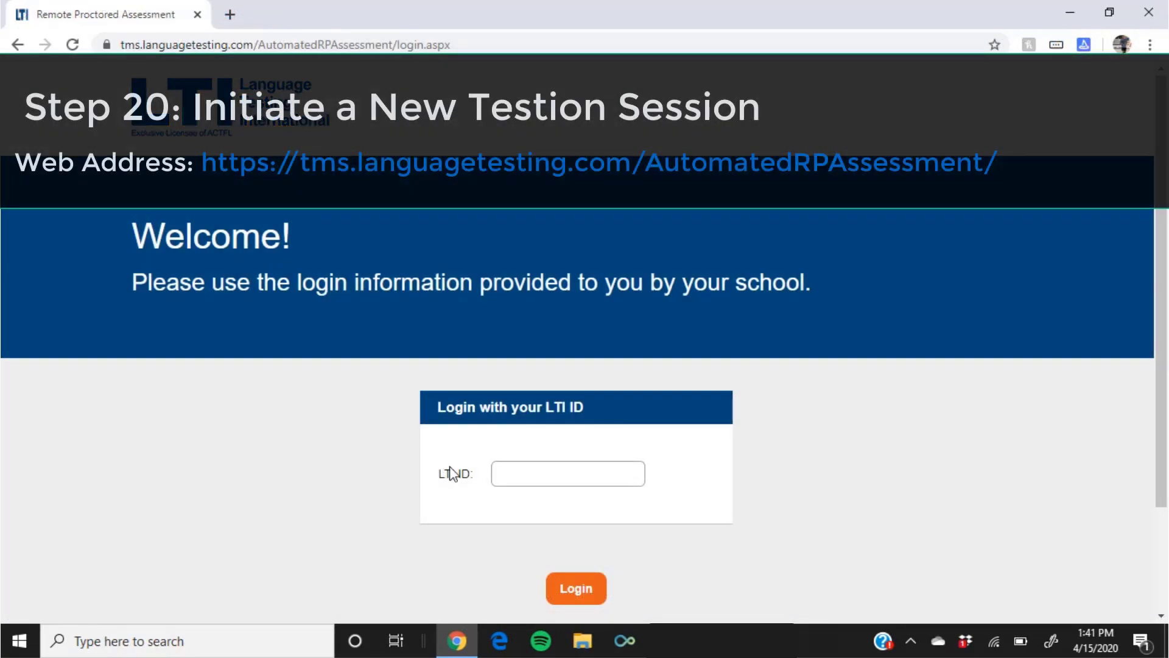
Log back in with the saved LTI ID autofill suggestion.
click(544, 477)
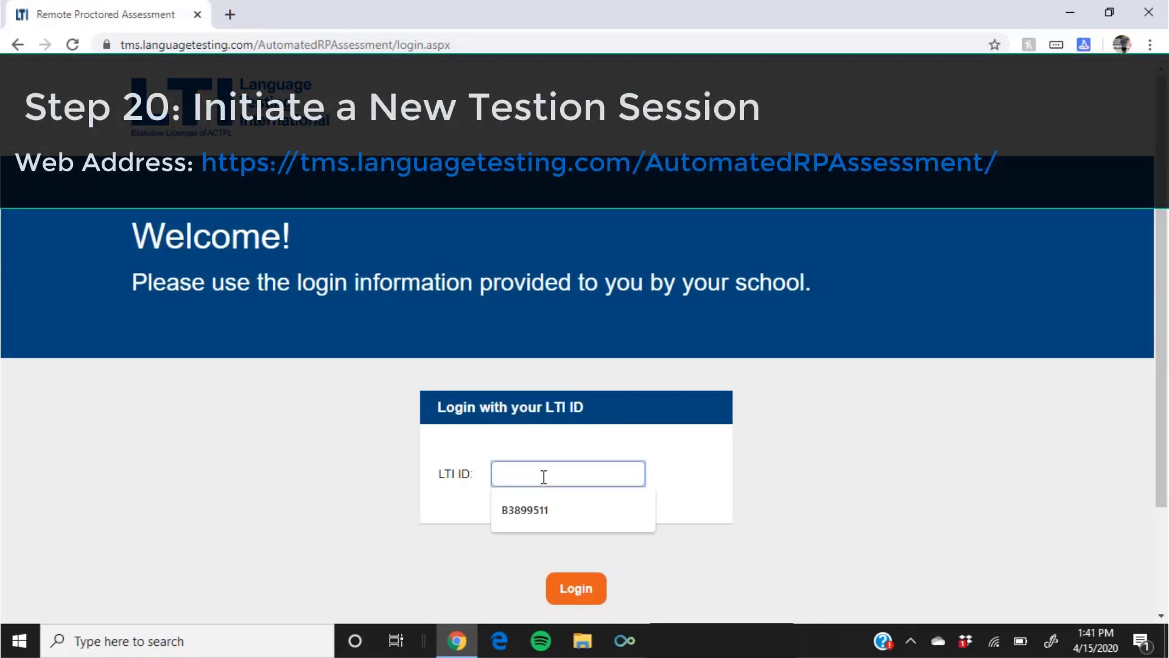
click(548, 511)
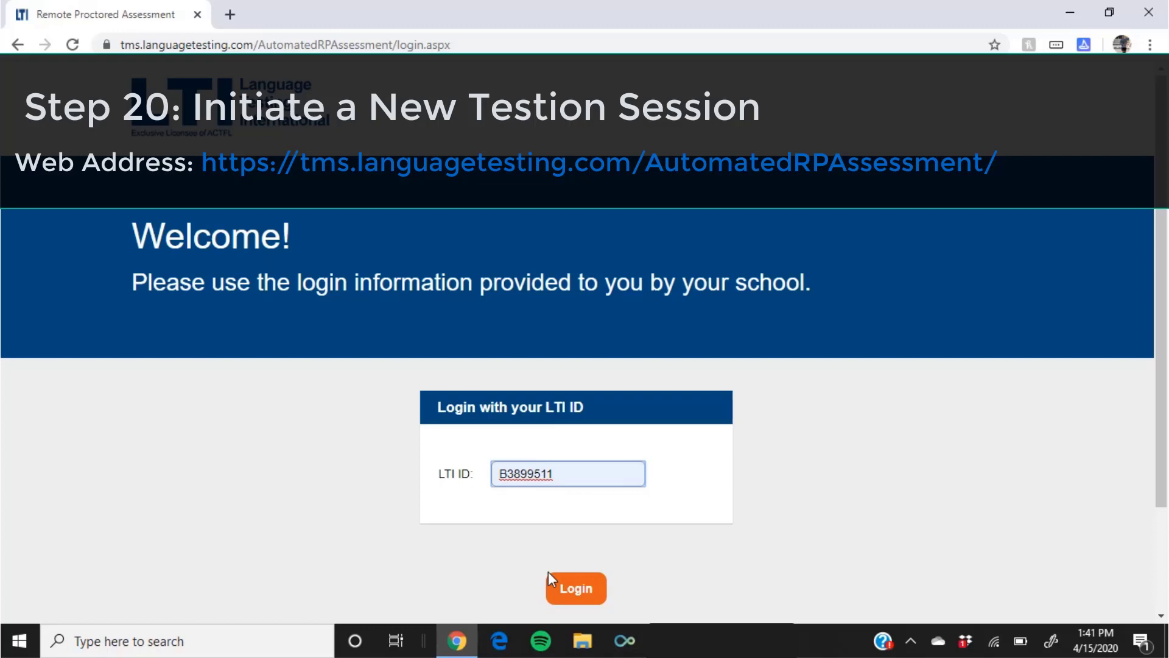
click(576, 592)
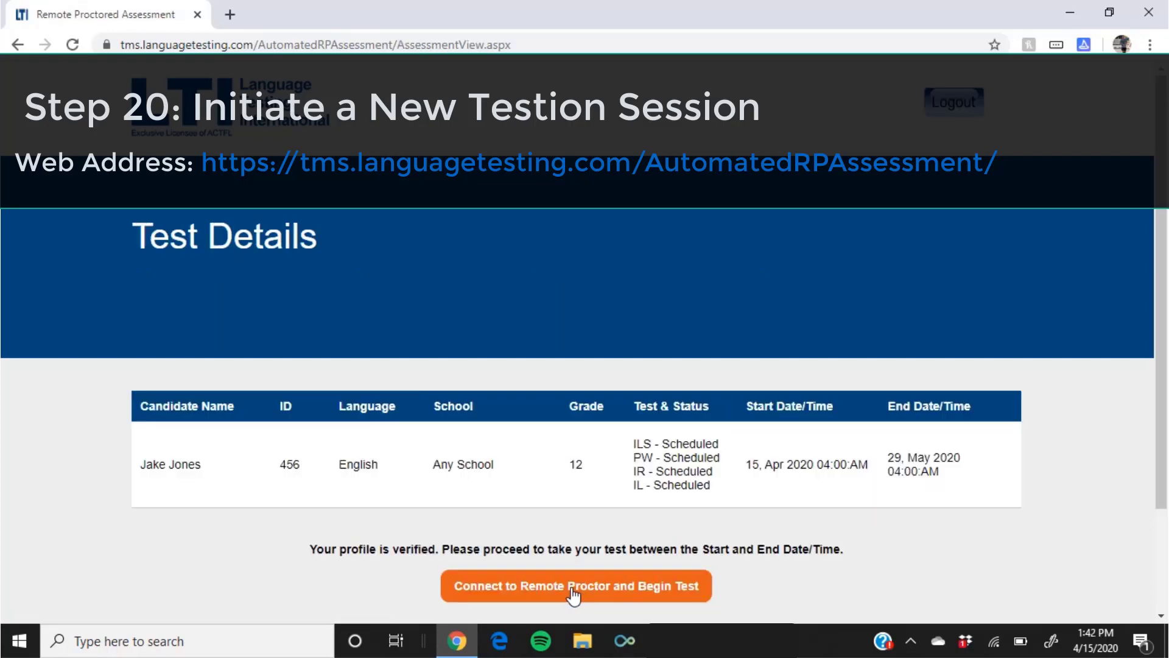